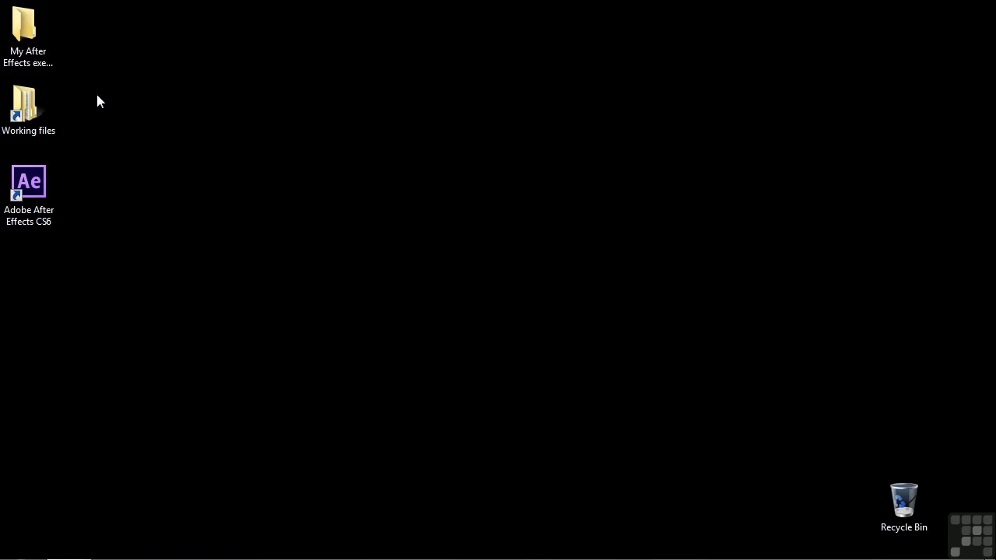
# Open the project 1004-animate-morph.aep from the After Effects projects folder in Working files.
pyautogui.click(48, 109)
pyautogui.doubleClick(47, 109)
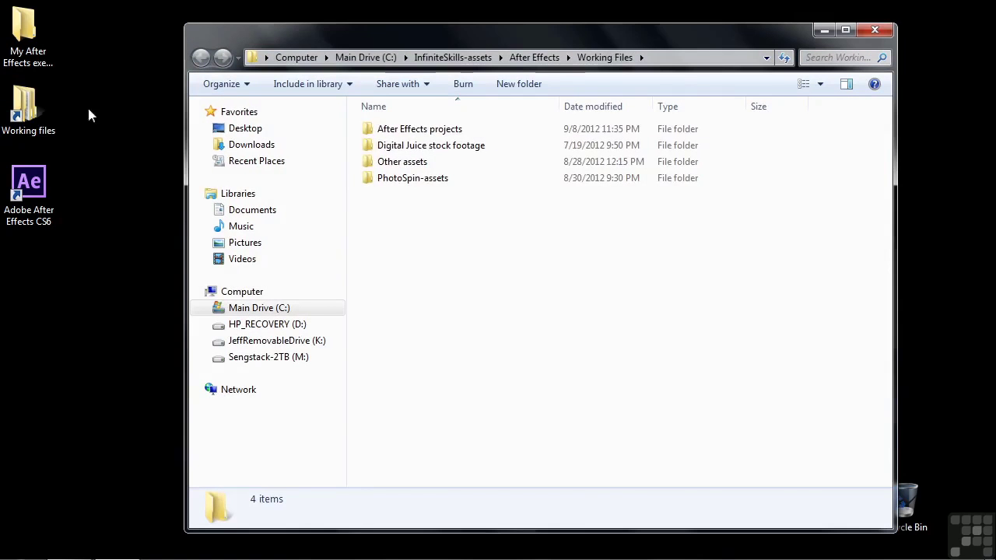
pyautogui.doubleClick(406, 129)
pyautogui.scroll(-2, 435, 373)
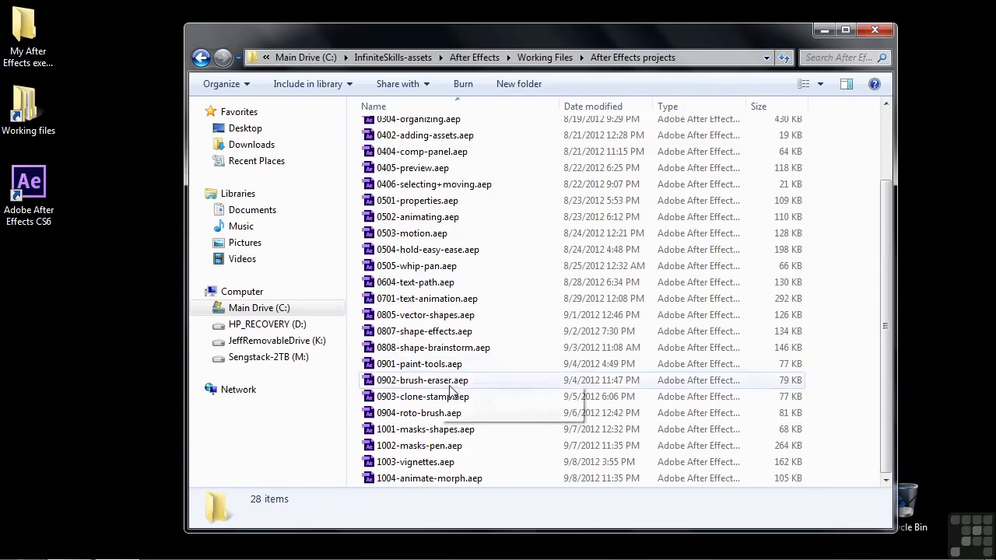
pyautogui.click(386, 479)
pyautogui.doubleClick(386, 479)
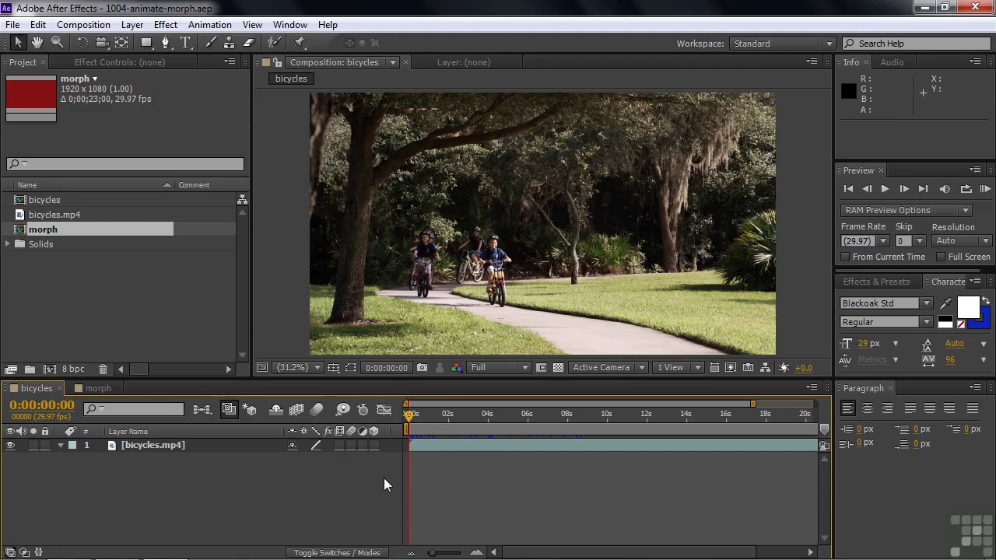
# Look over the bicycles footage and the morph composition, ending on the bicycles composition.
pyautogui.moveTo(408, 417)
pyautogui.mouseDown()
pyautogui.moveTo(593, 412)
pyautogui.moveTo(397, 415)
pyautogui.mouseUp()
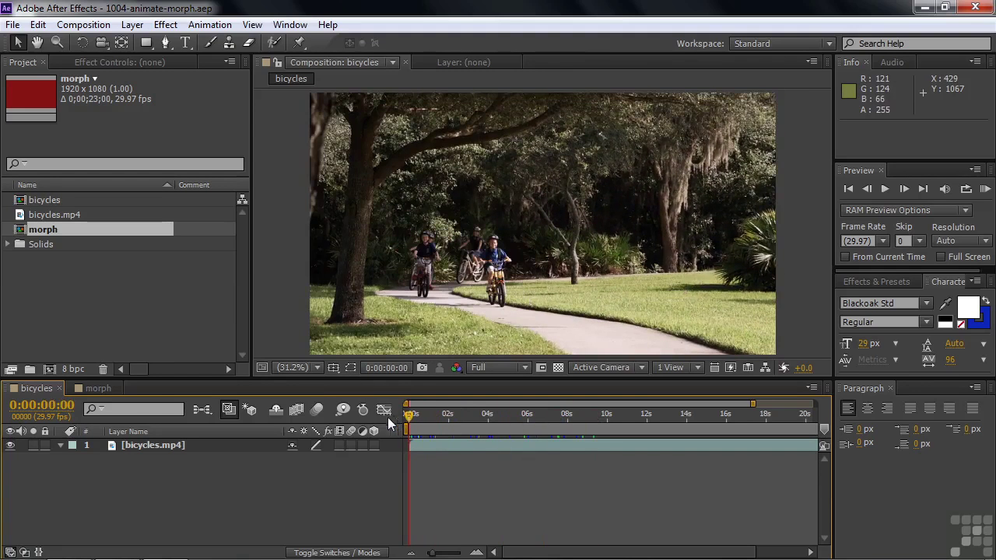
pyautogui.click(96, 389)
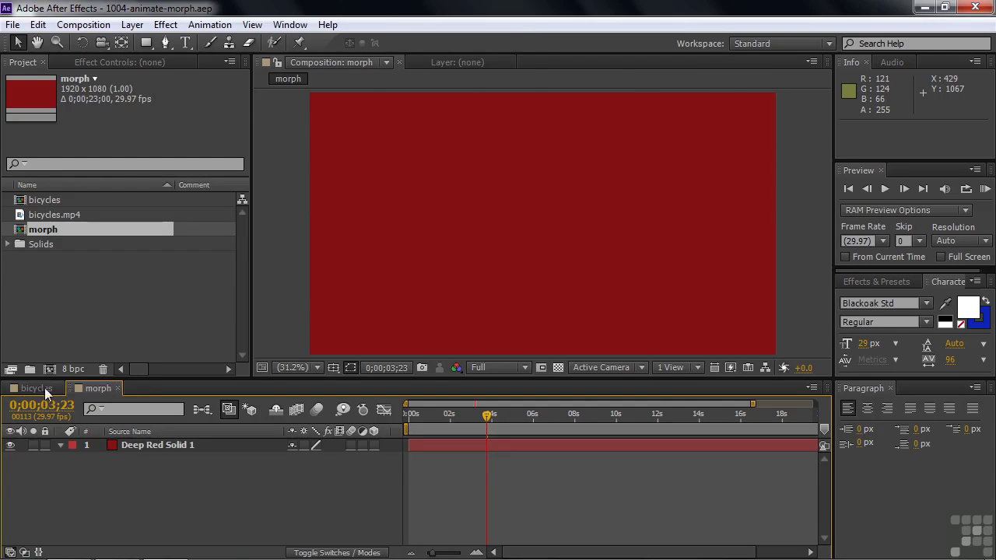
pyautogui.click(24, 386)
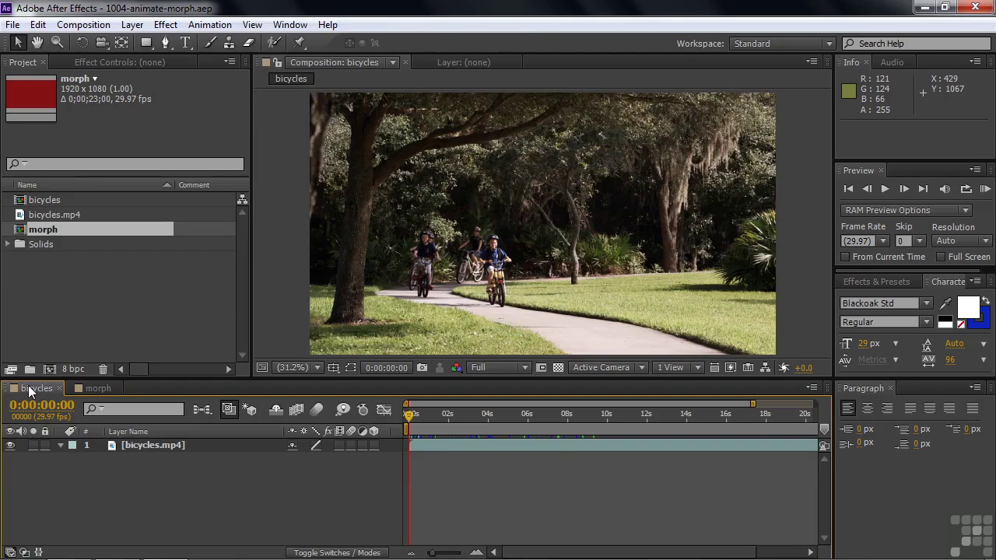
# Add the title "Bicycling in the park" across the upper part of the bicycles frame, stretched taller and moved slightly down and left.
pyautogui.click(187, 46)
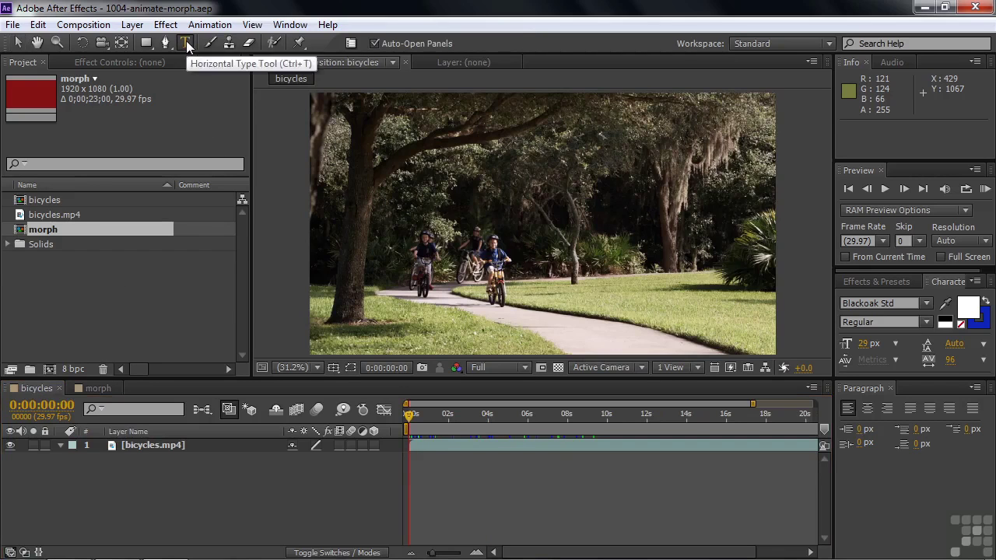
pyautogui.click(339, 145)
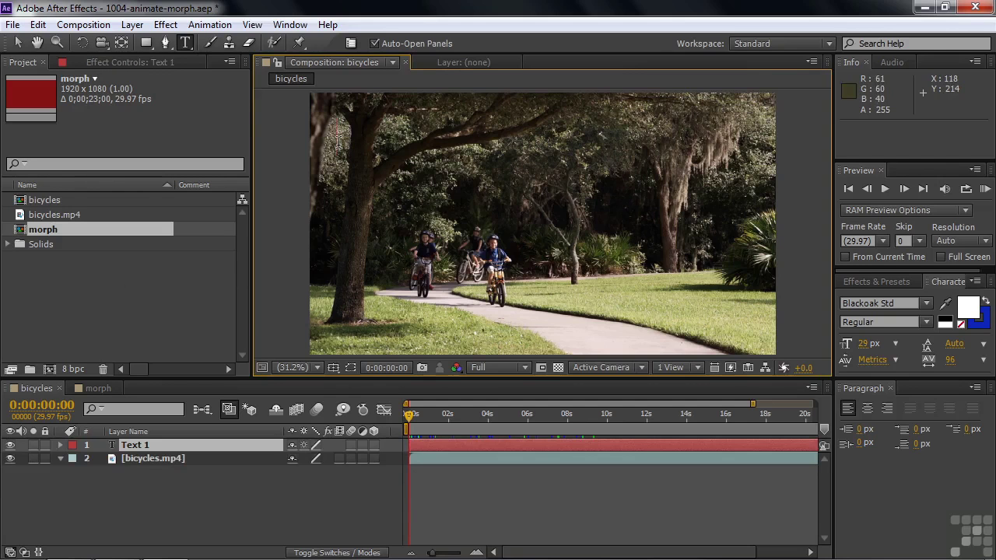
pyautogui.write('Bicycling in the park')
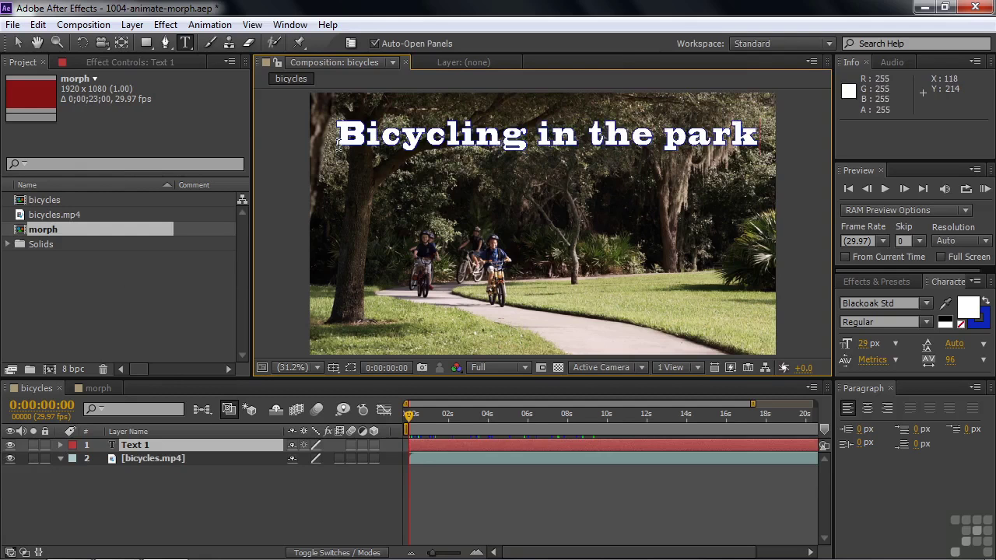
pyautogui.press('KP_Enter')
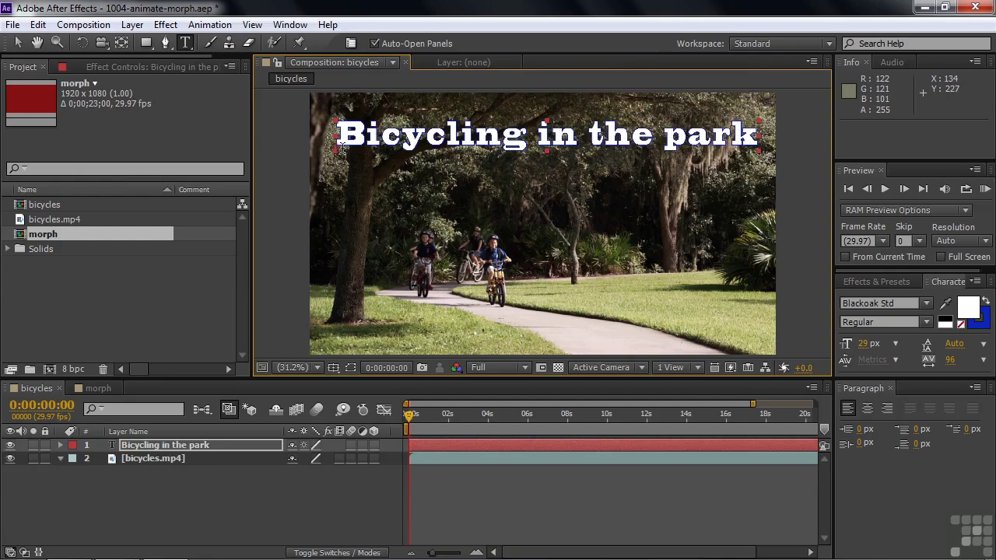
pyautogui.press('v')
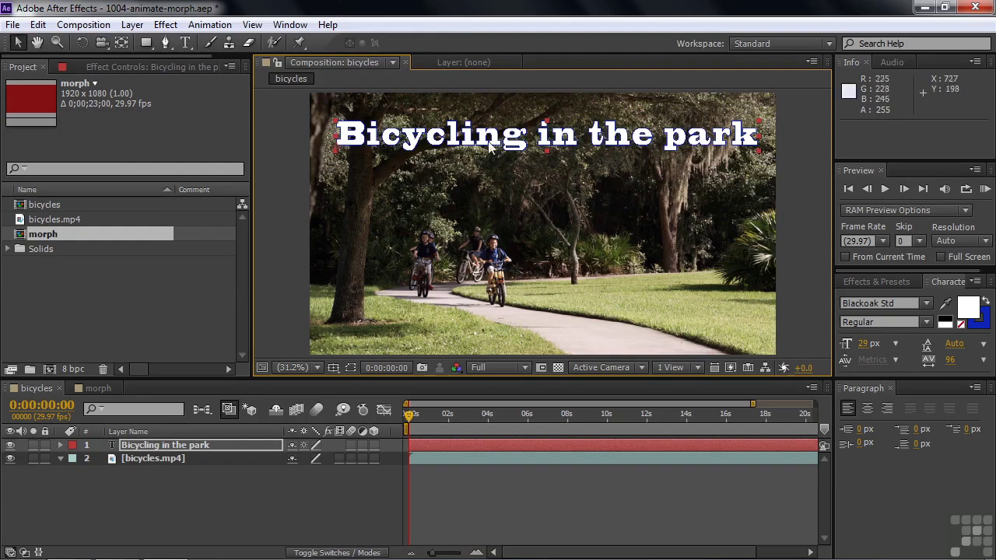
pyautogui.moveTo(516, 144); pyautogui.dragTo(528, 166)
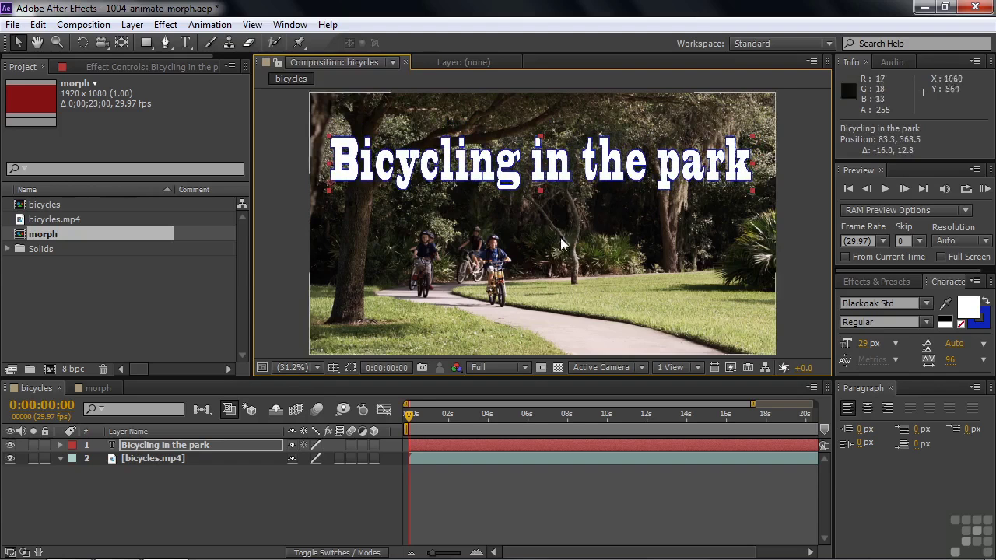
# Draw a rectangular mask on the title layer that encloses all of the text, with the time at 0:00:00:00.
pyautogui.moveTo(418, 418)
pyautogui.mouseDown()
pyautogui.moveTo(627, 417)
pyautogui.moveTo(399, 420)
pyautogui.mouseUp()
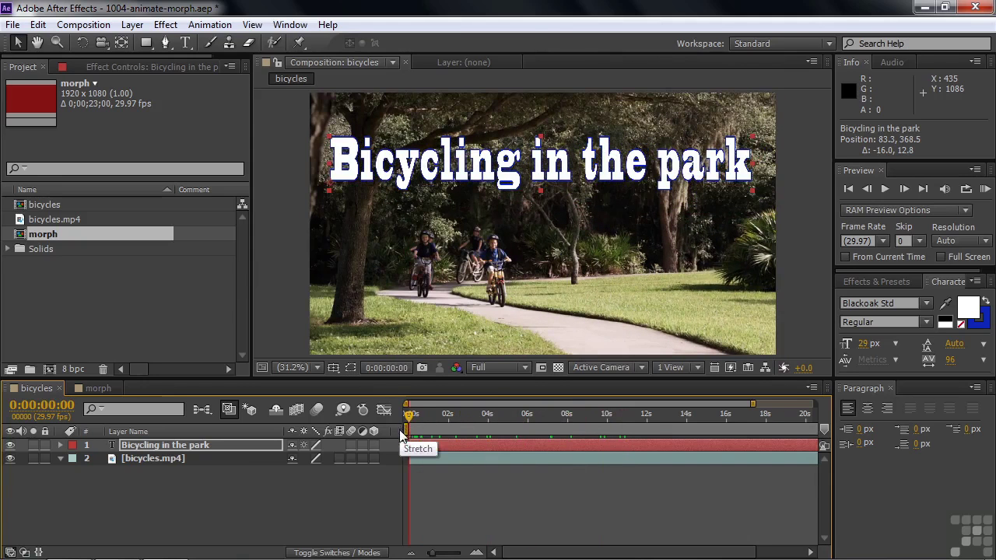
pyautogui.click(144, 446)
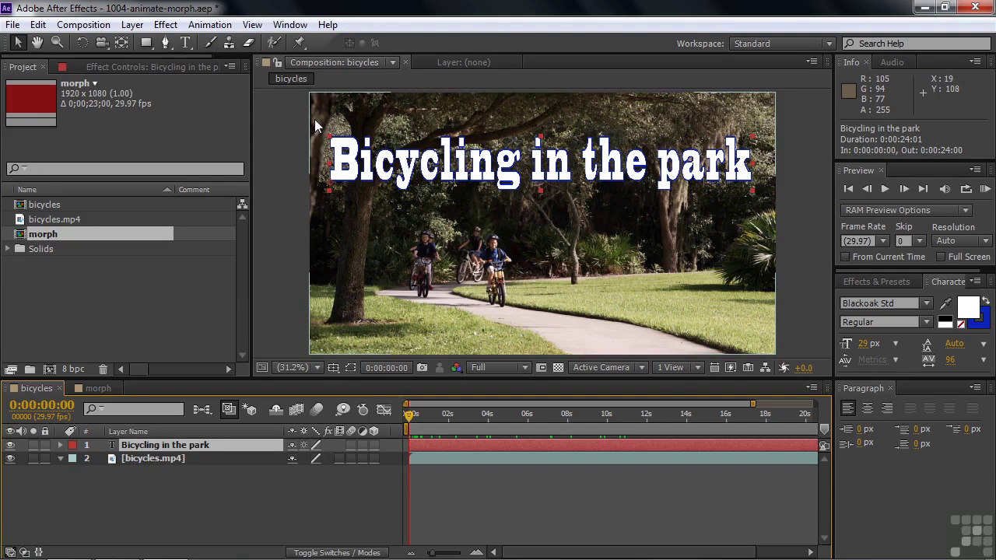
pyautogui.click(149, 45)
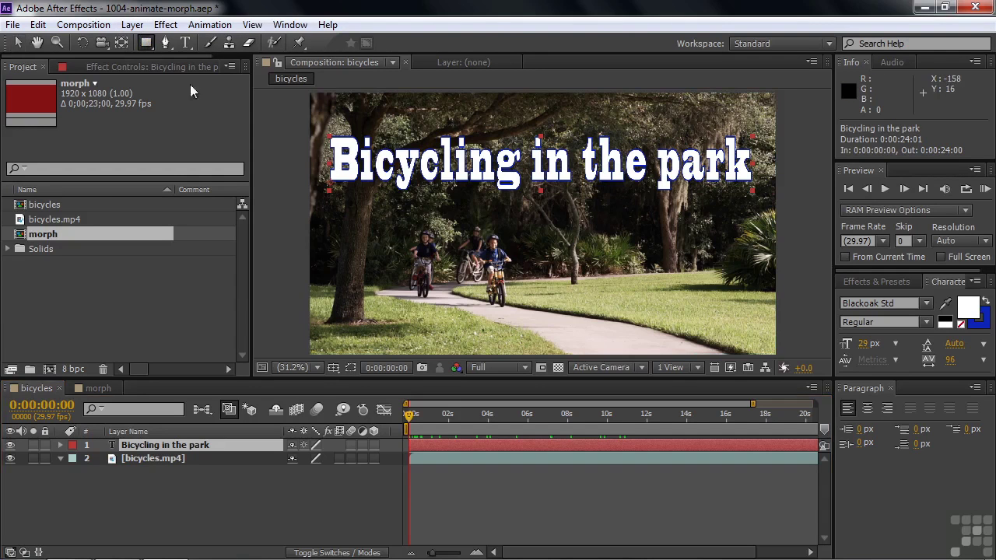
pyautogui.moveTo(313, 121); pyautogui.dragTo(773, 201)
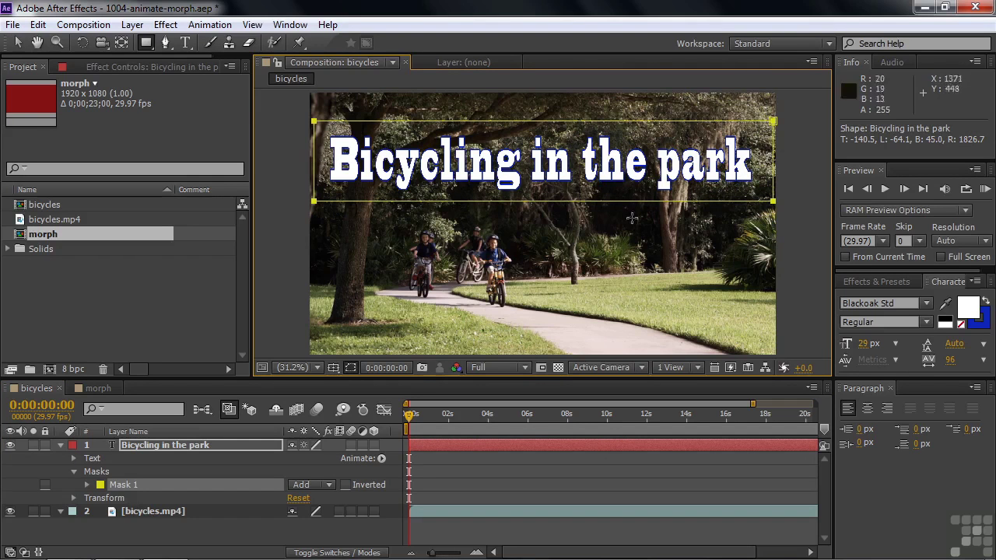
# Turn on keyframing for the title's Mask Path at 0:00:00:00.
pyautogui.click(89, 483)
pyautogui.click(87, 483)
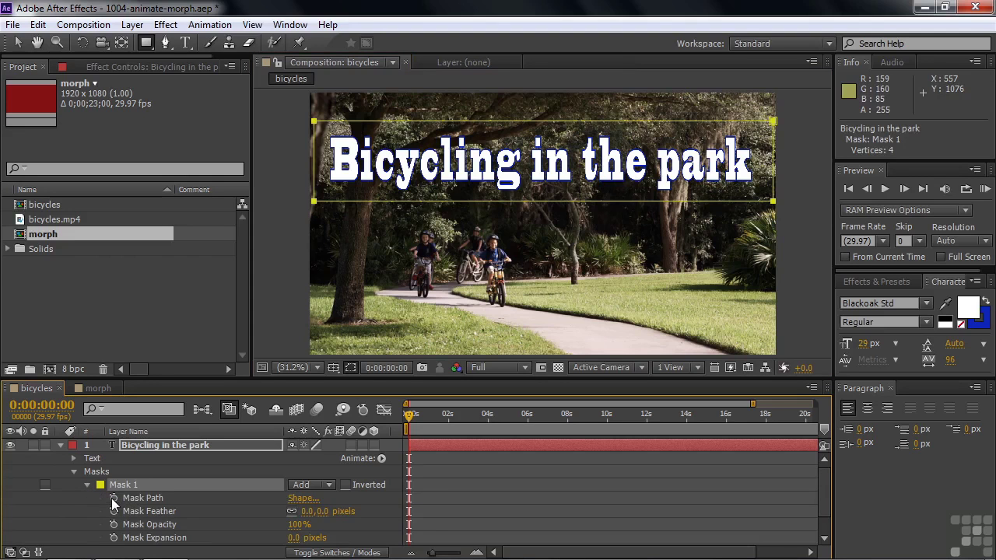
pyautogui.click(114, 498)
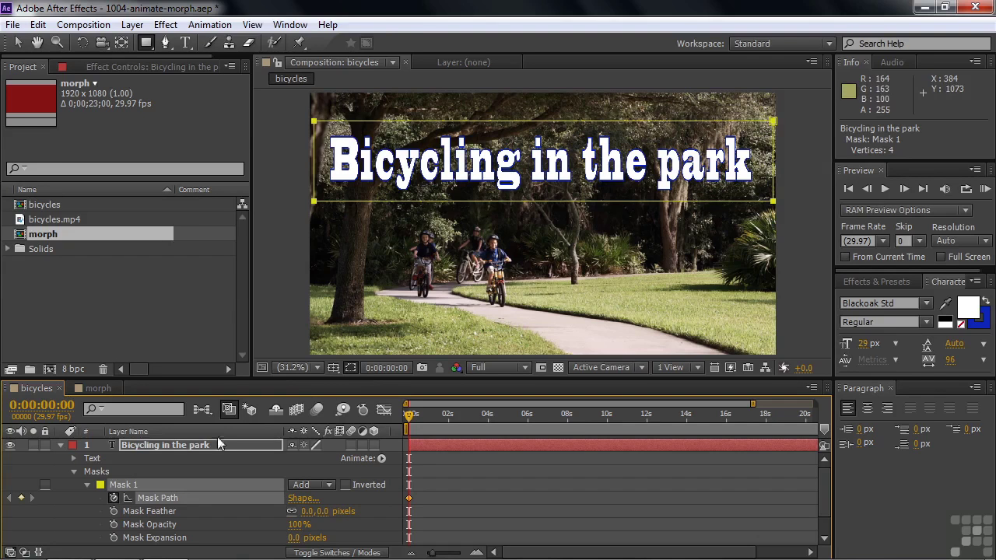
# Animate the mask's right edge from left of the title at 0:00:00:00 to past the last letter at 0:00:09:19.
pyautogui.click(33, 462)
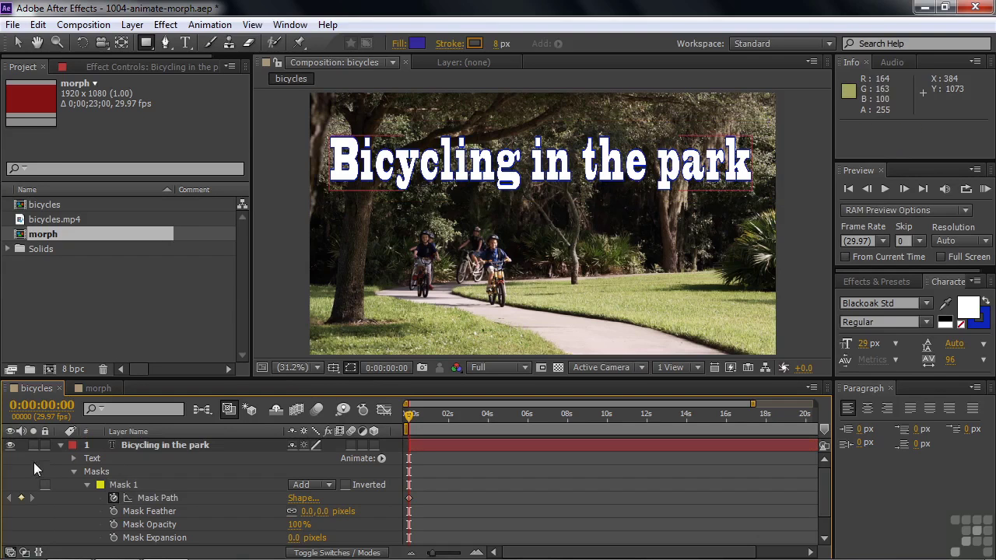
pyautogui.click(118, 443)
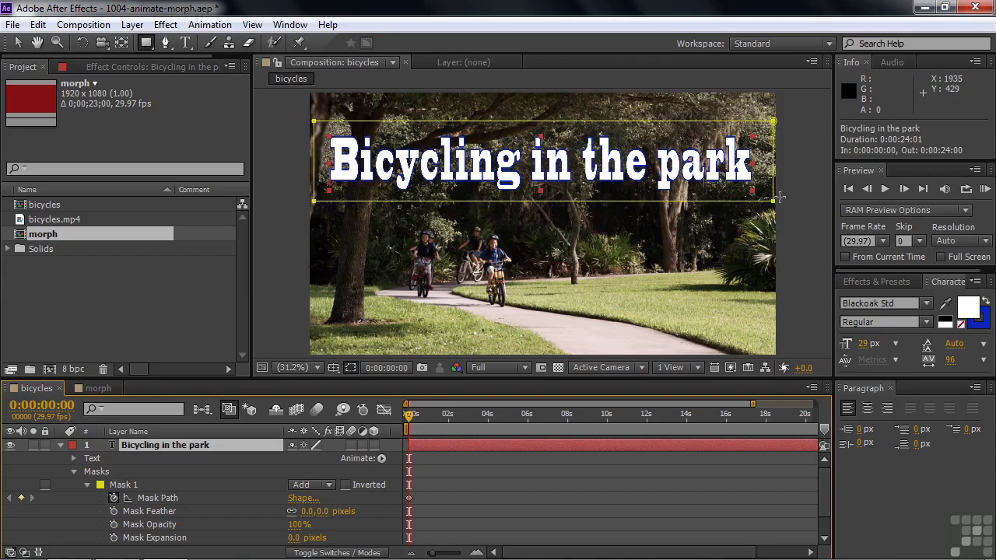
pyautogui.click(18, 42)
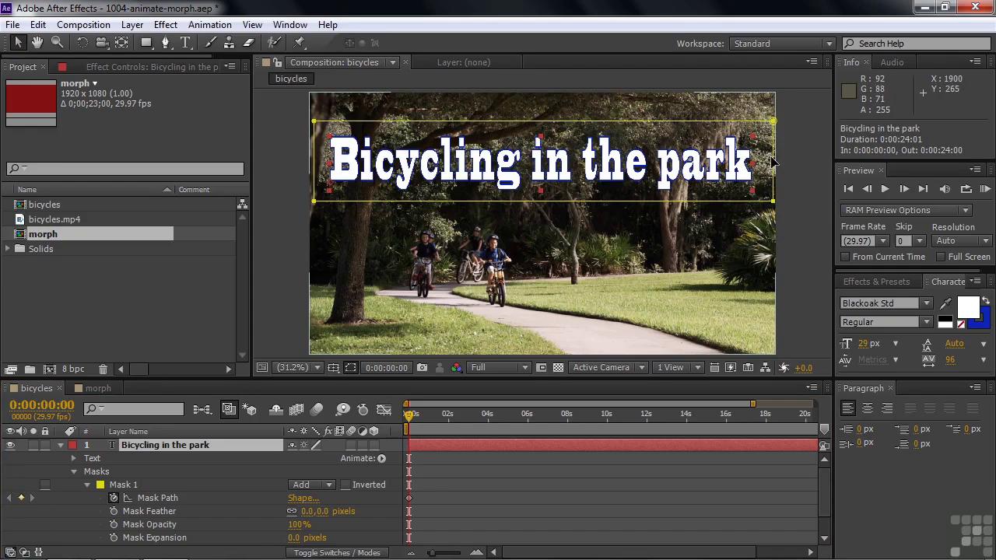
pyautogui.moveTo(774, 162); pyautogui.dragTo(321, 161)
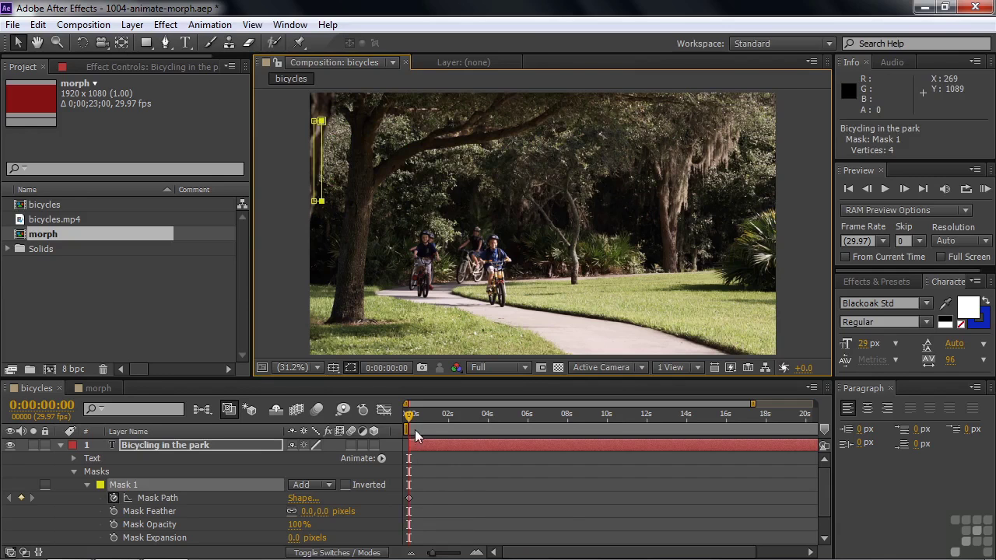
pyautogui.moveTo(408, 414); pyautogui.dragTo(601, 420)
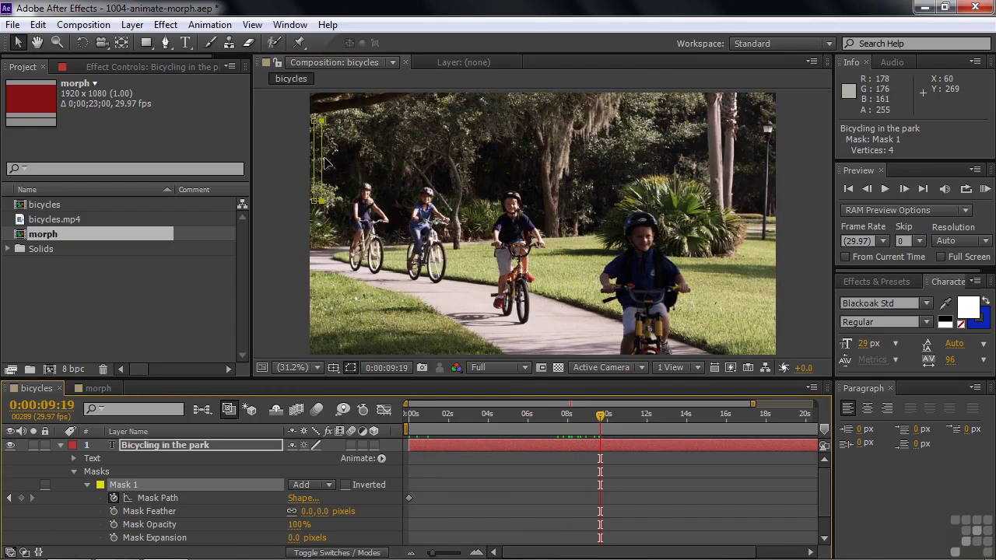
pyautogui.moveTo(326, 163); pyautogui.dragTo(770, 163)
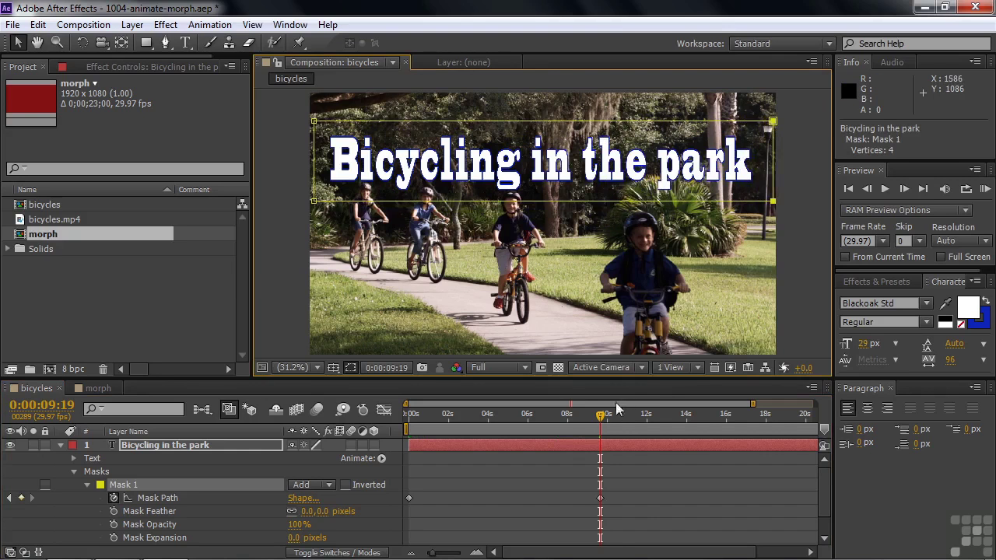
# Set the title's Mask Feather to 89 pixels and check the soft wipe with the mask outline hidden and shown.
pyautogui.moveTo(603, 420); pyautogui.dragTo(477, 421)
pyautogui.click(350, 368)
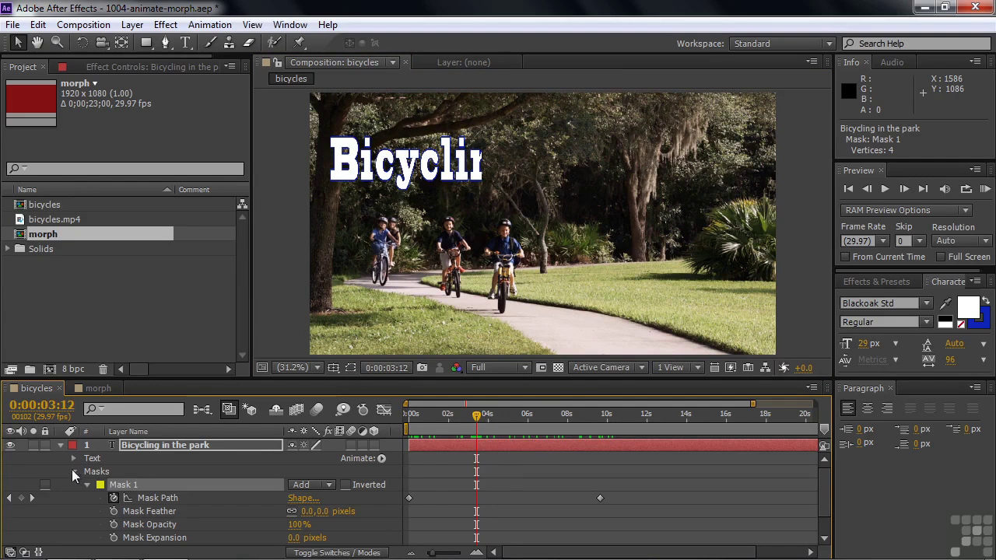
pyautogui.moveTo(310, 515); pyautogui.dragTo(387, 520)
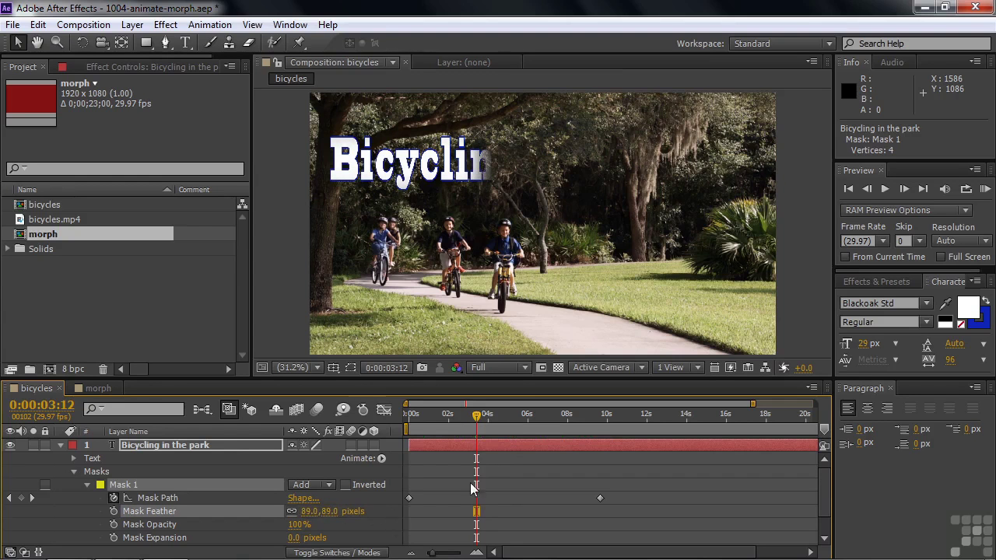
pyautogui.moveTo(482, 414); pyautogui.dragTo(595, 429)
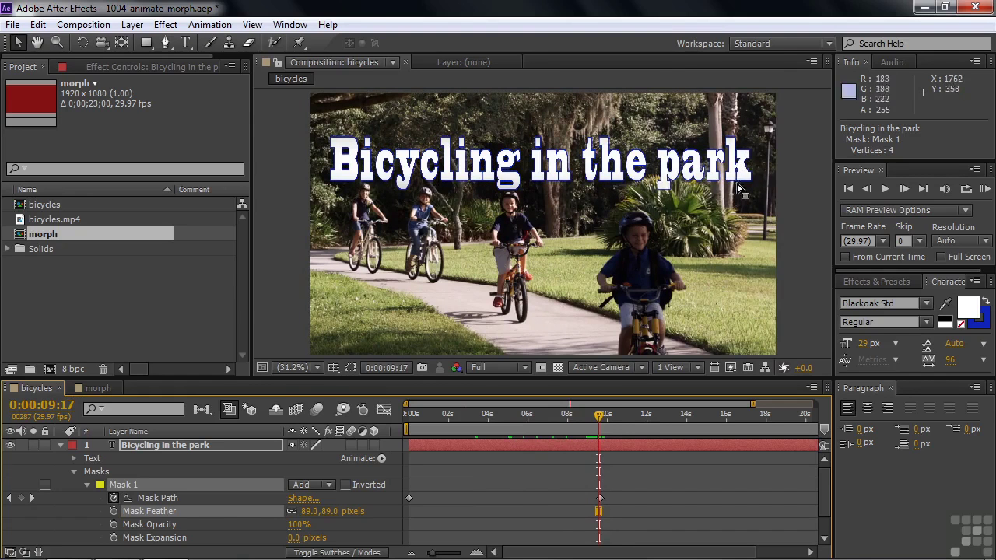
pyautogui.moveTo(600, 417); pyautogui.dragTo(605, 415)
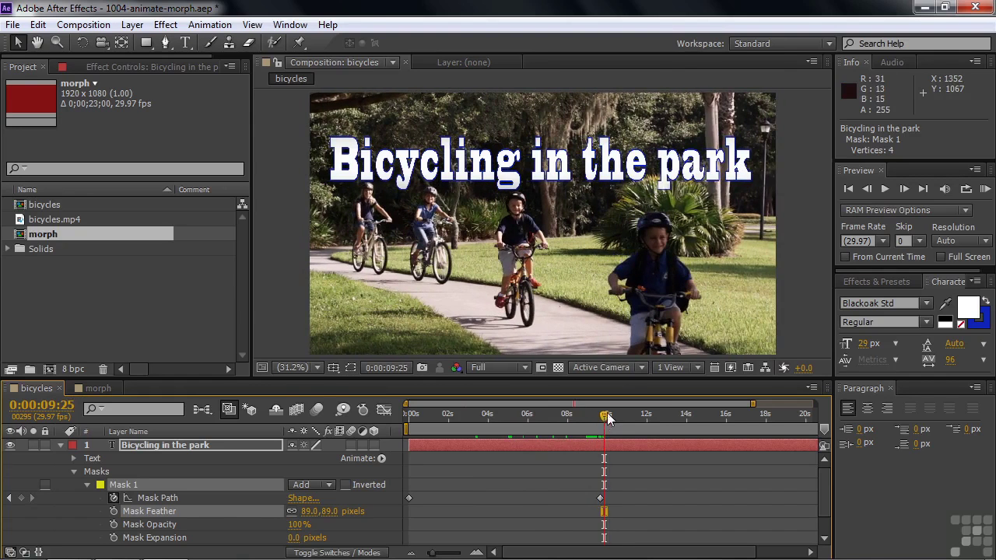
pyautogui.click(335, 368)
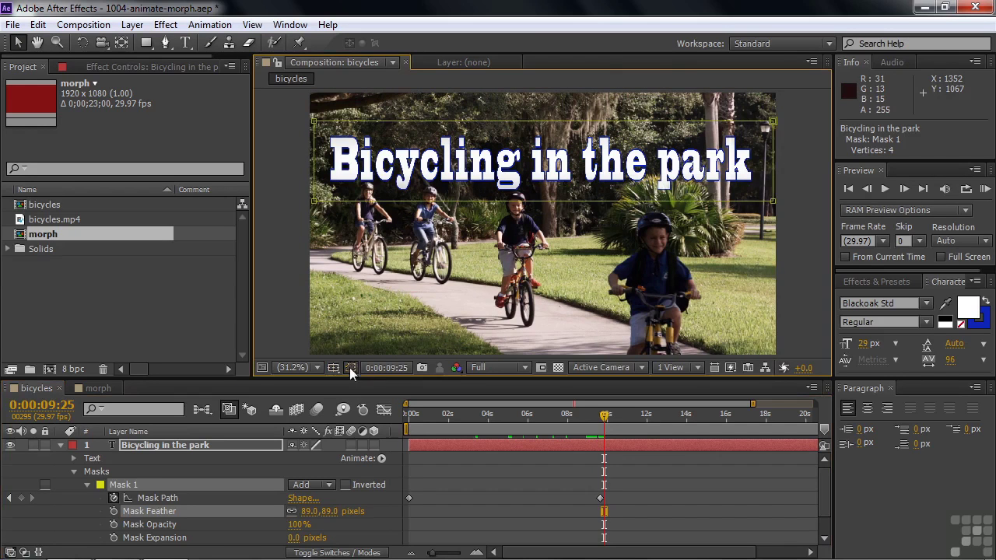
pyautogui.moveTo(607, 418)
pyautogui.mouseDown()
pyautogui.moveTo(580, 415)
pyautogui.moveTo(606, 417)
pyautogui.mouseUp()
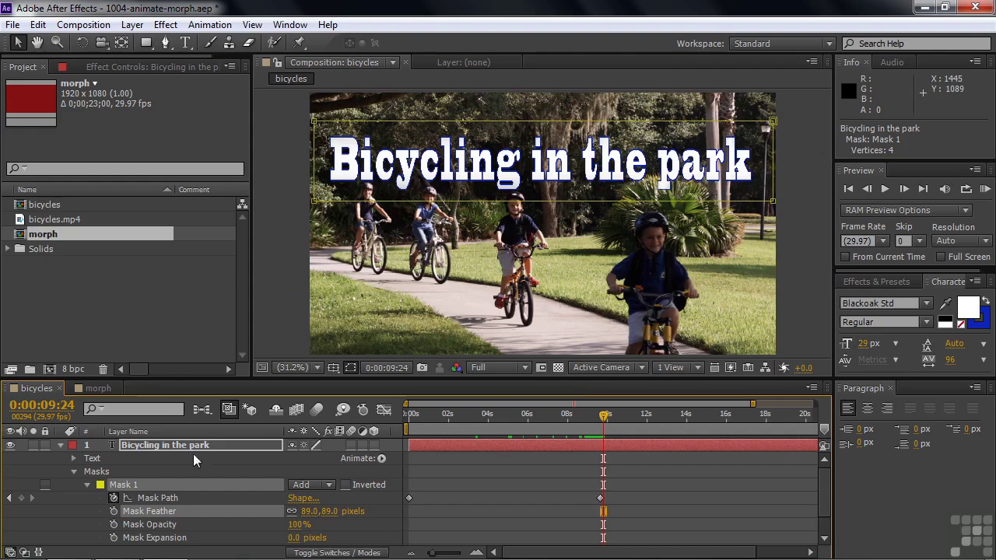
# Hide the title layer, collapse its properties and return to 0:00:00:00 with the bicycles.mp4 layer selected.
pyautogui.click(10, 445)
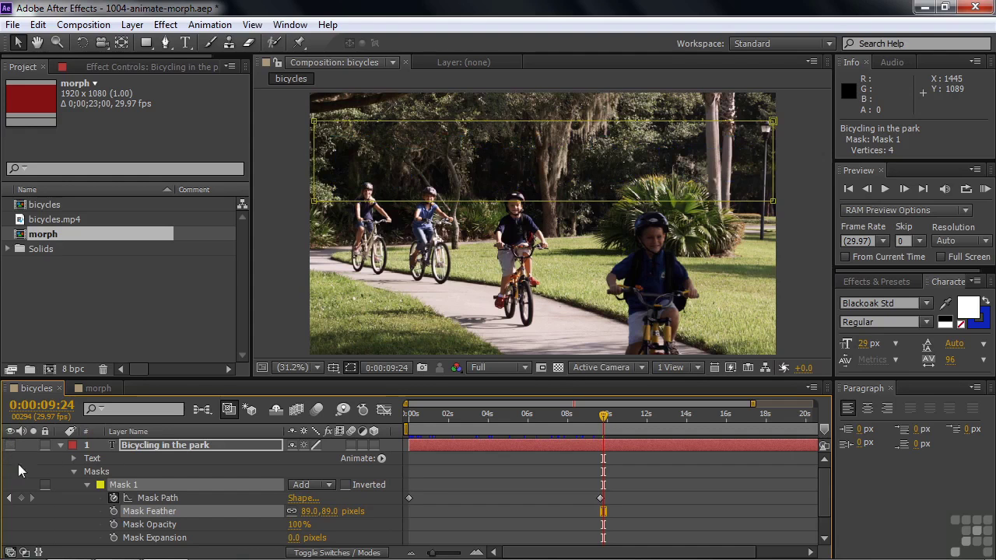
pyautogui.click(61, 445)
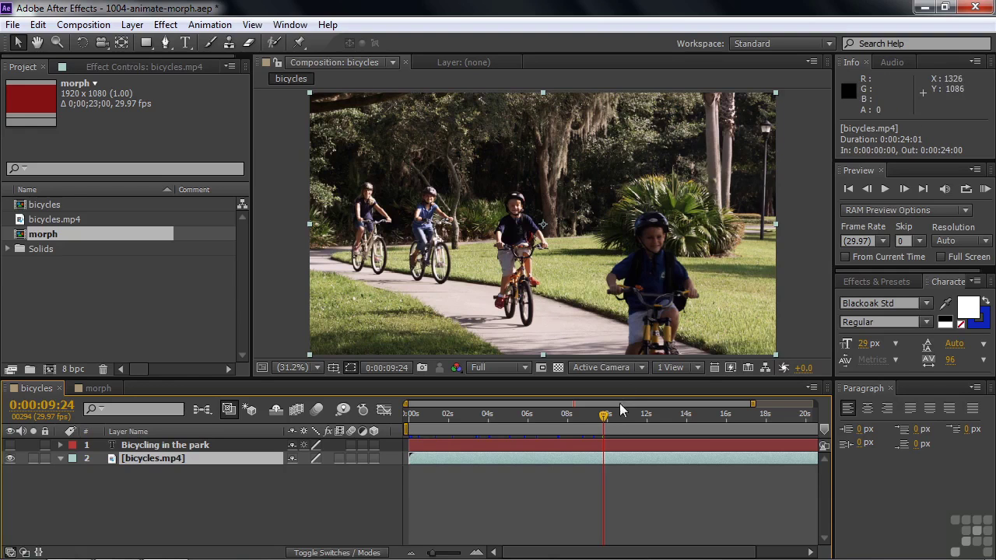
pyautogui.moveTo(603, 417); pyautogui.dragTo(390, 412)
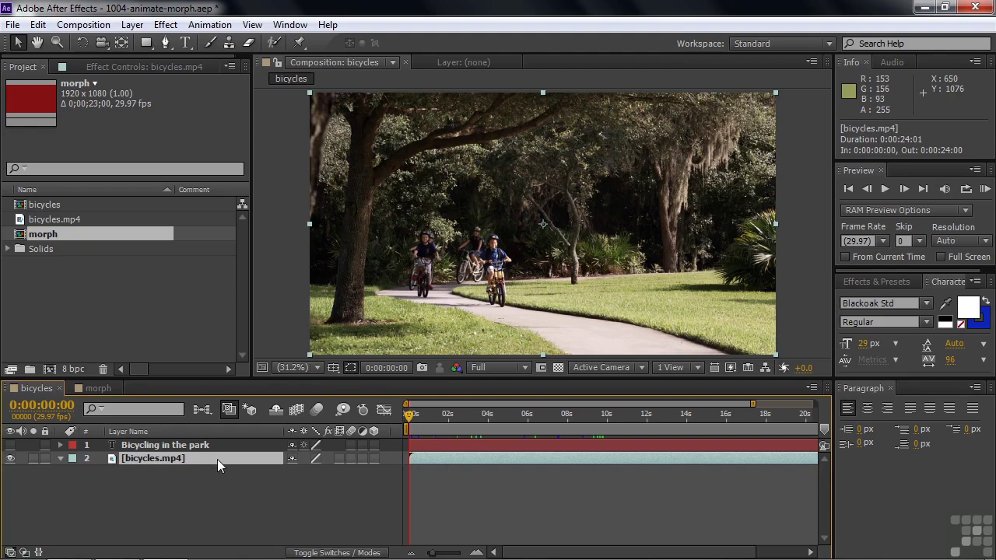
# Create an adjustment layer and place it between the title layer and the bicycles.mp4 layer.
pyautogui.rightClick(210, 488)
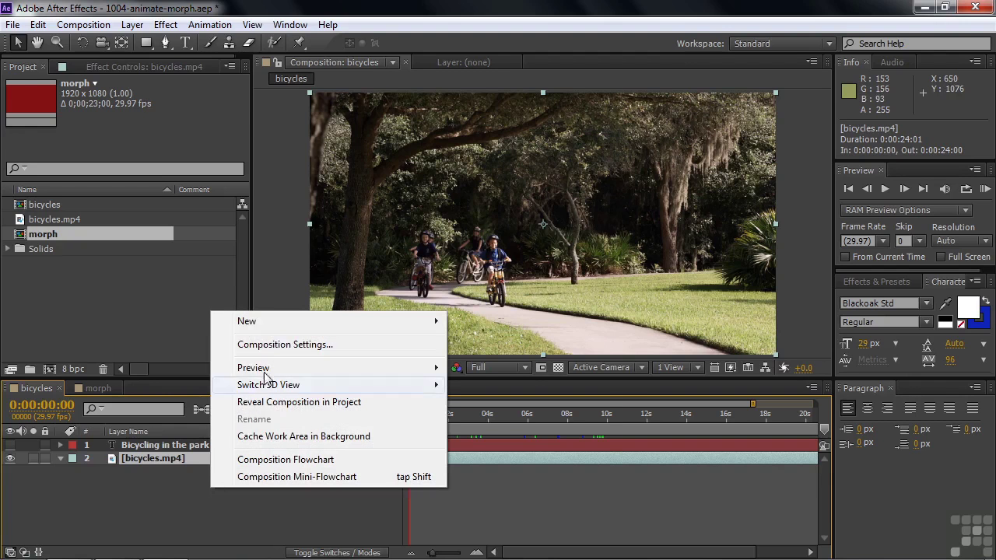
pyautogui.moveTo(277, 323)
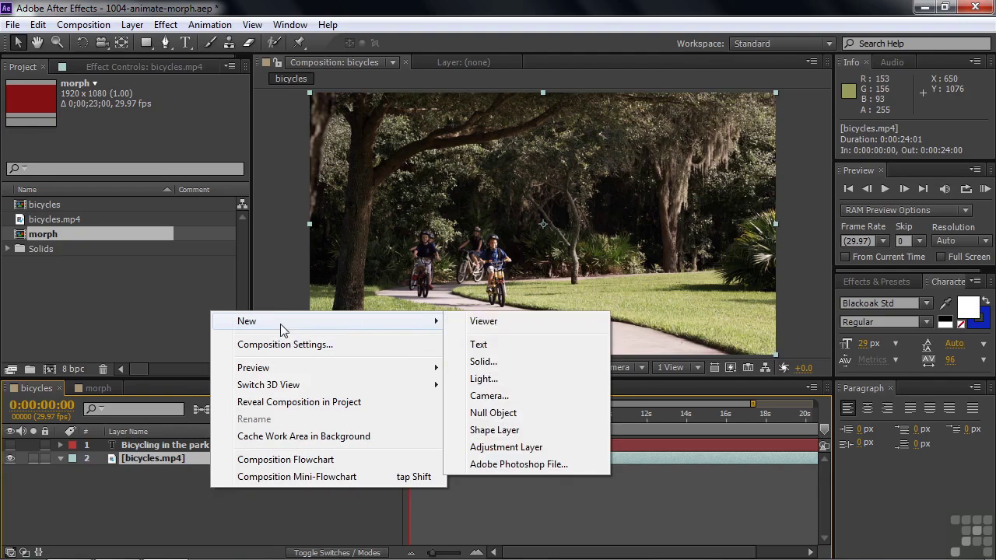
pyautogui.click(499, 447)
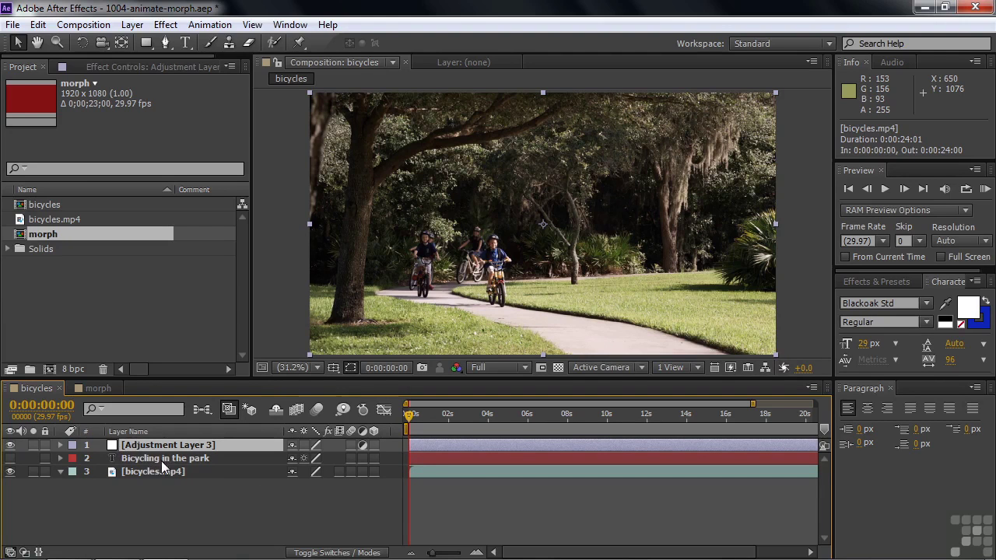
pyautogui.moveTo(115, 448); pyautogui.dragTo(114, 467)
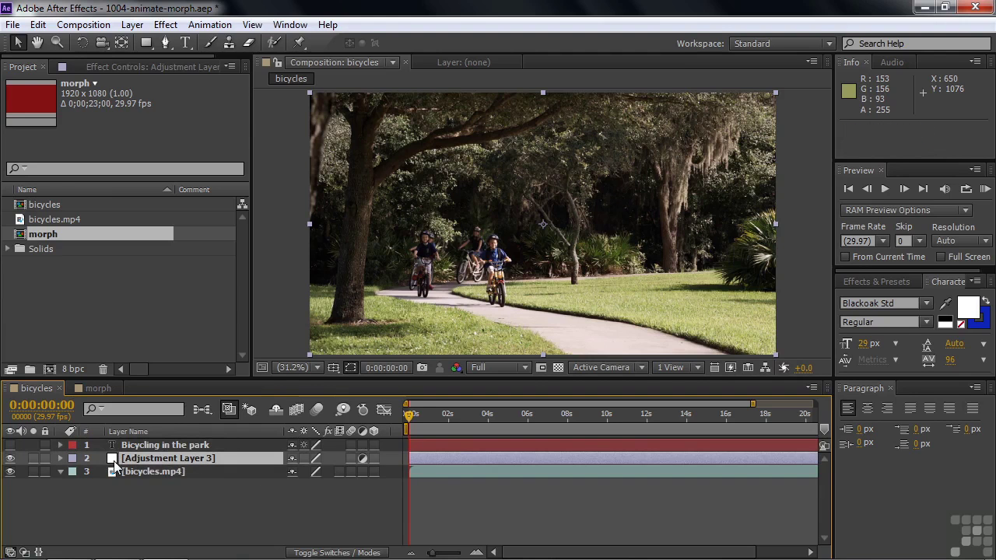
pyautogui.click(154, 462)
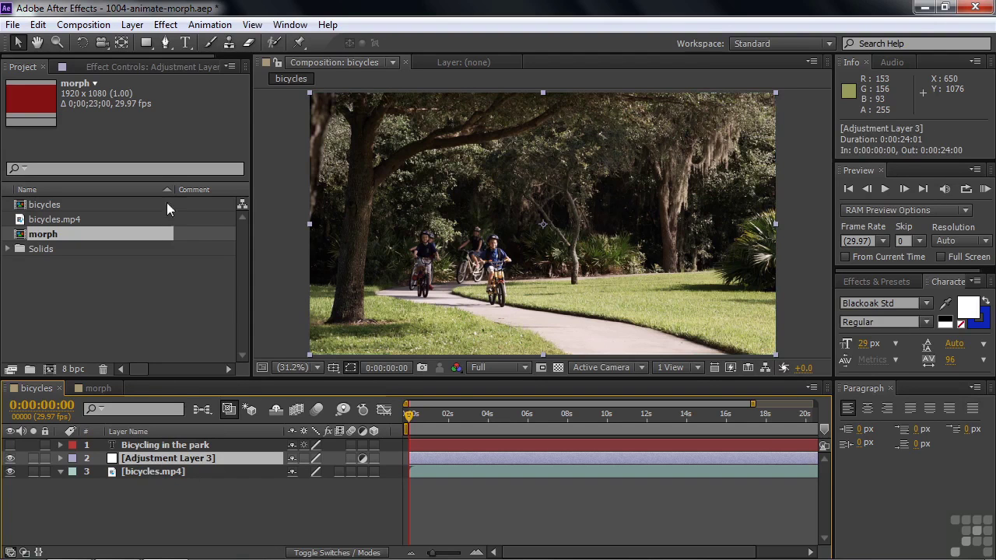
# Draw an elliptical mask around the front cyclist on the adjustment layer and turn on Mask Path keyframing at 0:00:00:00.
pyautogui.moveTo(151, 45); pyautogui.dragTo(189, 77)
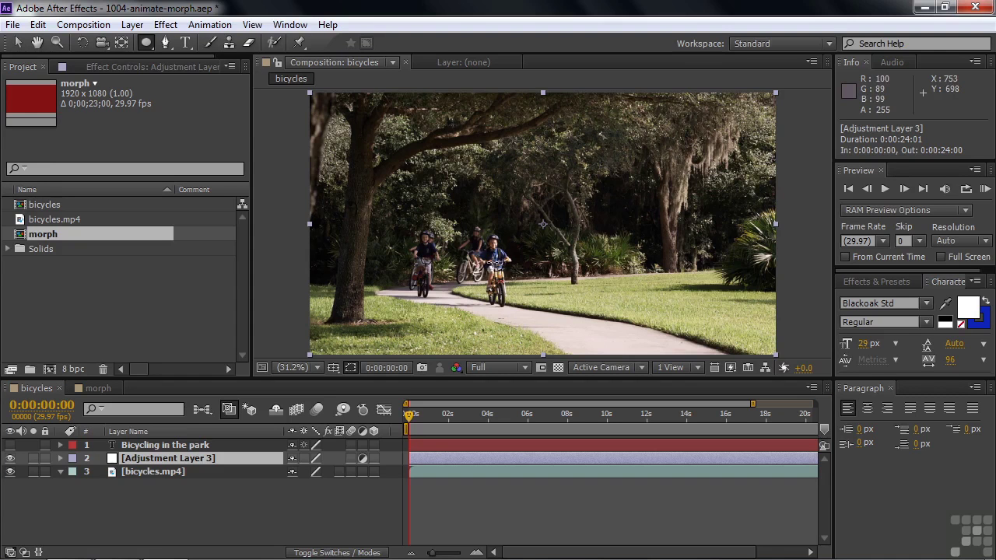
pyautogui.moveTo(492, 262); pyautogui.dragTo(527, 313)
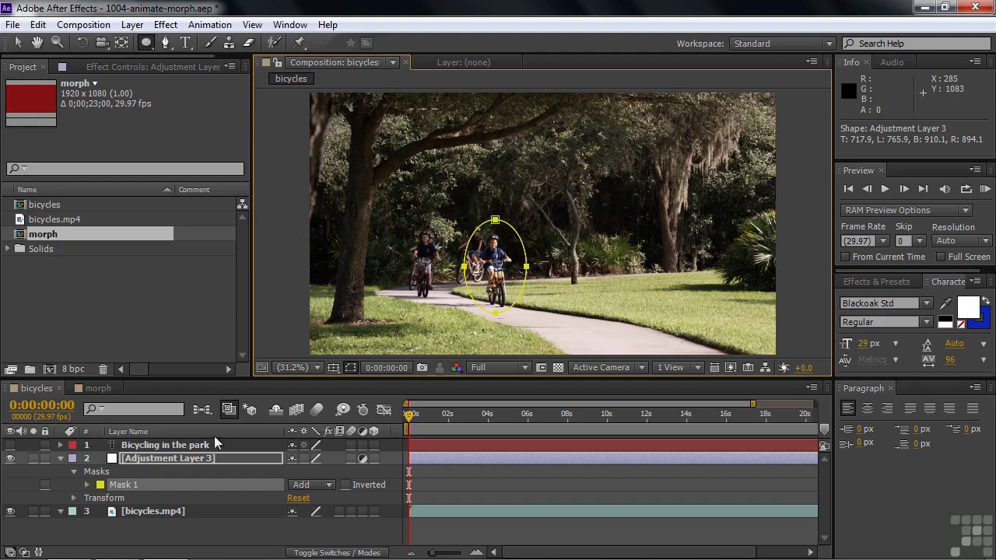
pyautogui.click(88, 484)
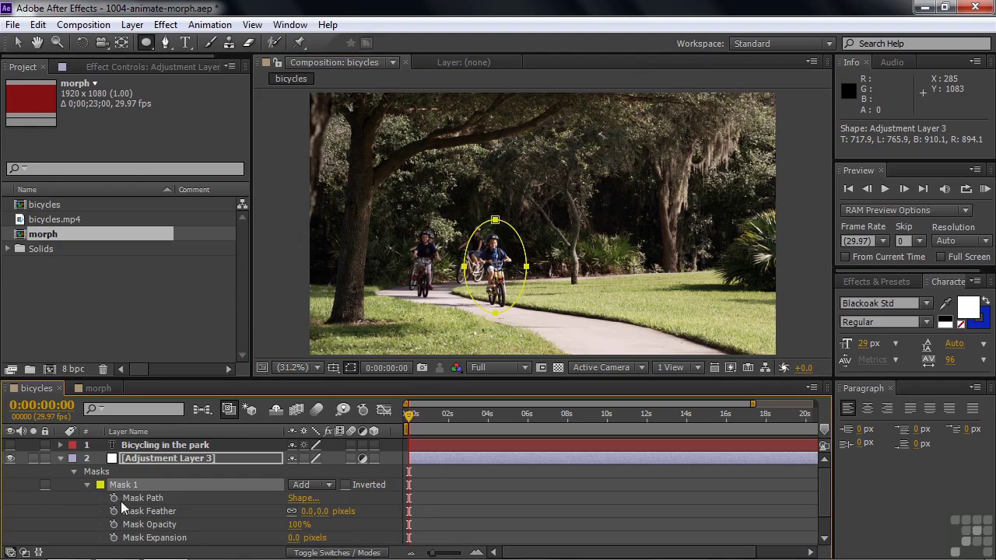
pyautogui.click(114, 498)
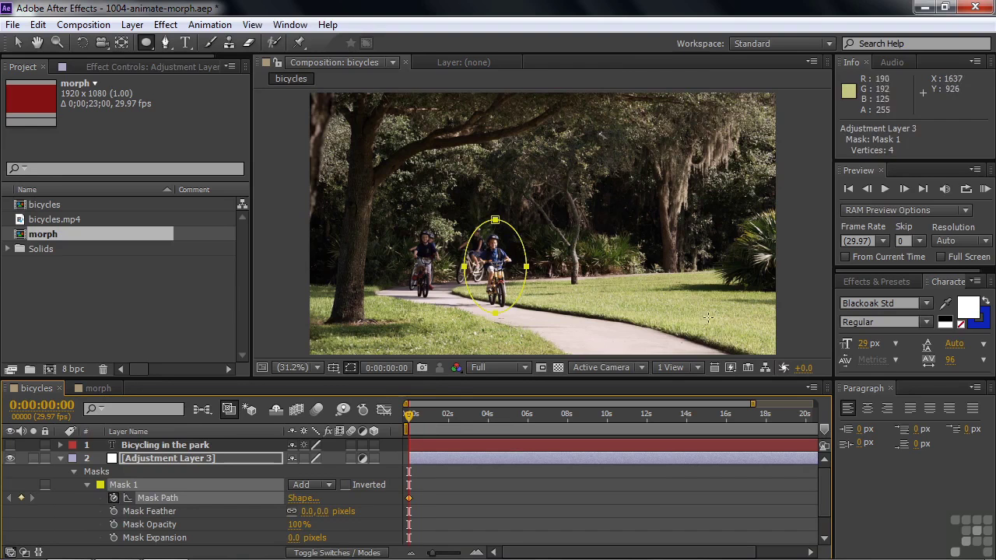
# At 0:00:02:09, recentre the elliptical mask on the front cyclist and scale it to about 112%.
pyautogui.moveTo(410, 417); pyautogui.dragTo(412, 418)
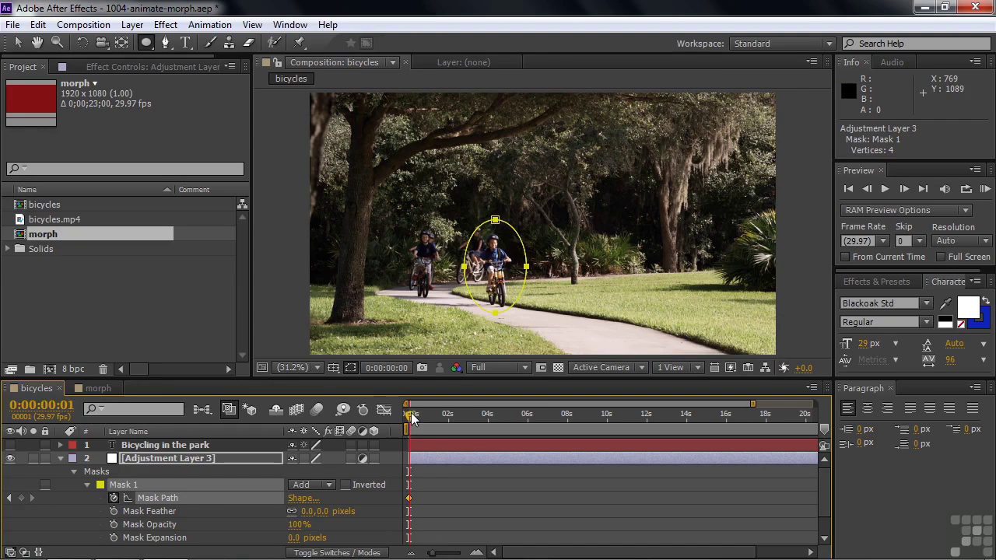
pyautogui.click(433, 417)
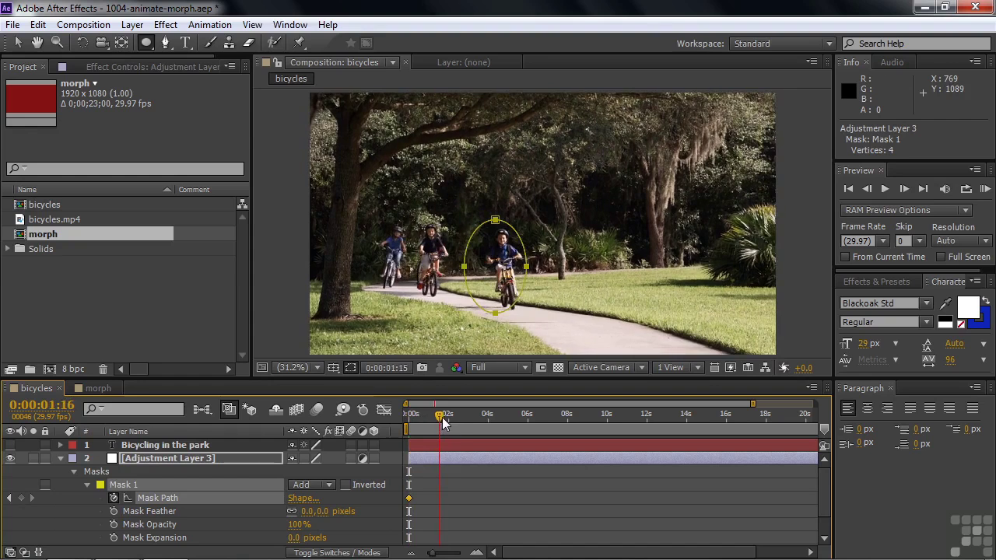
pyautogui.moveTo(425, 417)
pyautogui.mouseDown()
pyautogui.moveTo(415, 418)
pyautogui.moveTo(440, 420)
pyautogui.mouseUp()
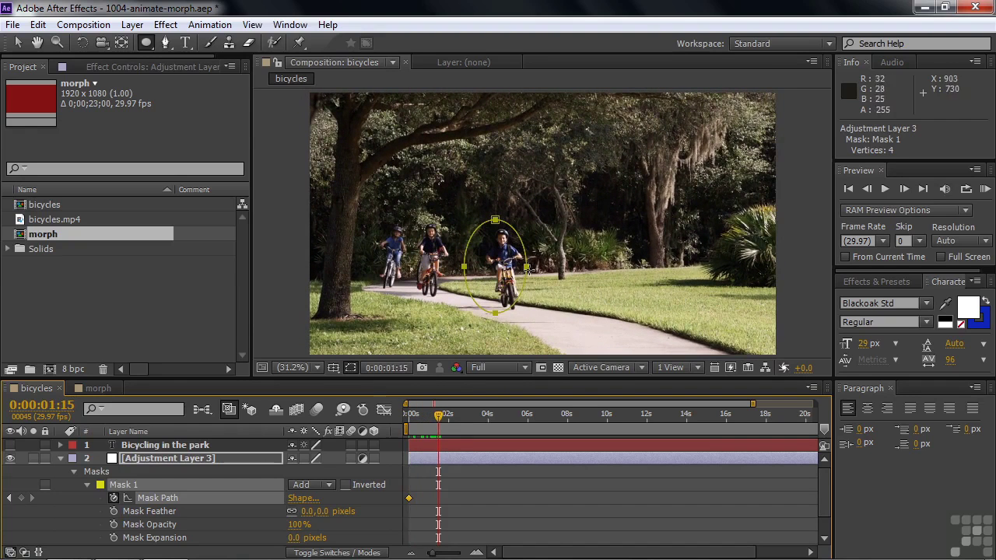
pyautogui.moveTo(440, 420)
pyautogui.mouseDown()
pyautogui.moveTo(404, 422)
pyautogui.moveTo(453, 428)
pyautogui.mouseUp()
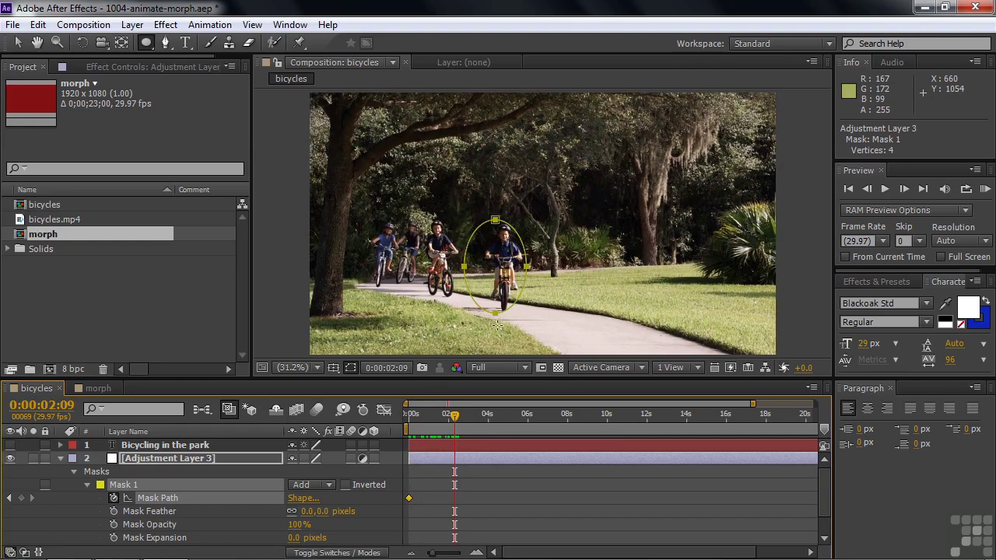
pyautogui.press('v')
pyautogui.doubleClick(507, 269)
pyautogui.moveTo(507, 272); pyautogui.dragTo(517, 272)
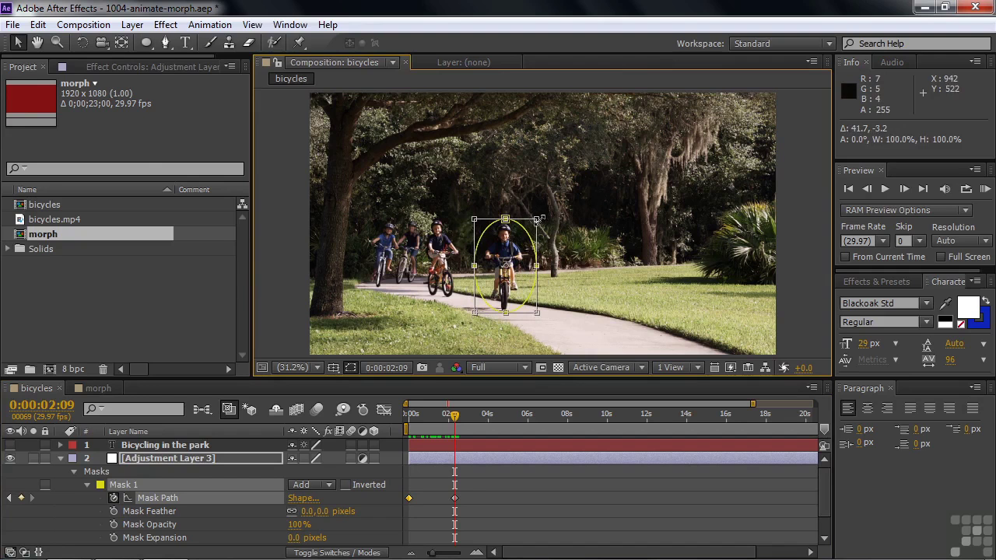
pyautogui.moveTo(539, 221); pyautogui.dragTo(547, 216)
# At 0:00:04:26, move the mask back over the front cyclist and enlarge it to about 119%.
pyautogui.moveTo(457, 415); pyautogui.dragTo(510, 395)
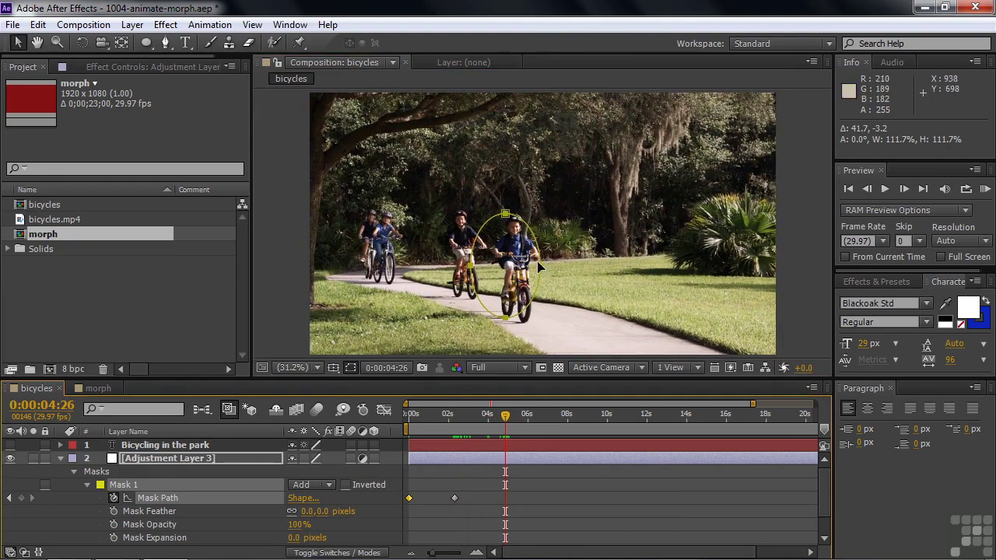
pyautogui.doubleClick(538, 262)
pyautogui.moveTo(522, 265); pyautogui.dragTo(533, 269)
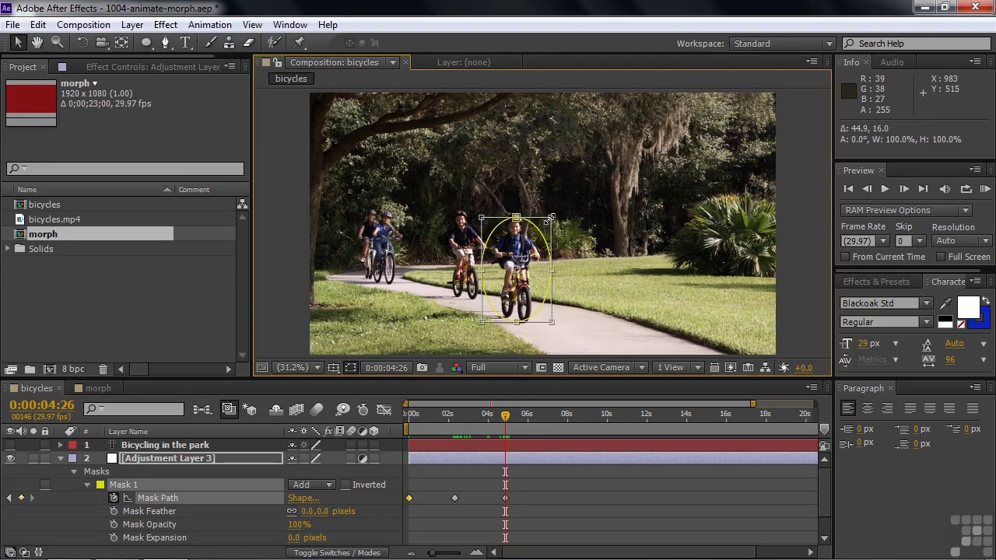
pyautogui.moveTo(552, 219)
pyautogui.mouseDown()
pyautogui.moveTo(567, 206)
pyautogui.moveTo(557, 208)
pyautogui.mouseUp()
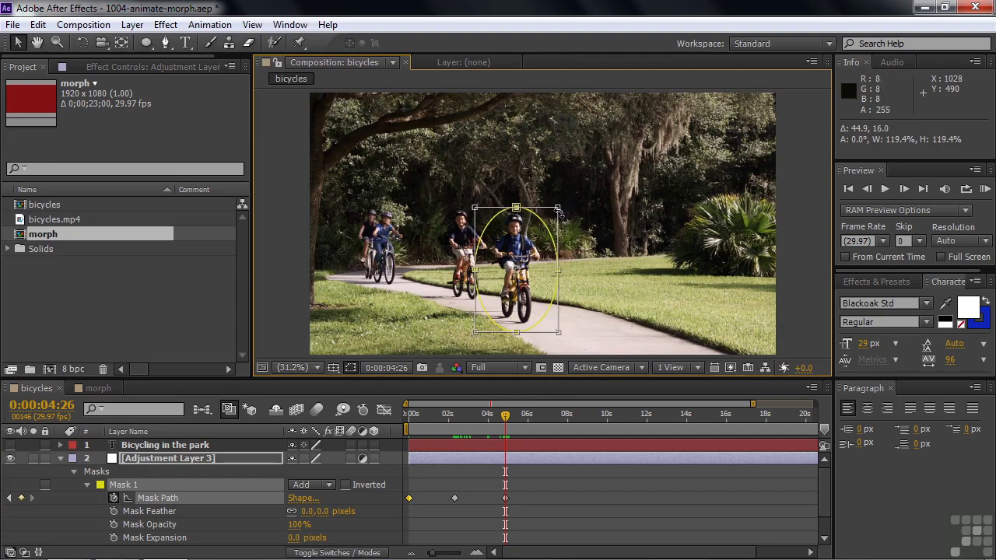
# At 0:00:07:29, move the mask onto the leading cyclist and enlarge it to about 134%.
pyautogui.moveTo(510, 419); pyautogui.dragTo(568, 417)
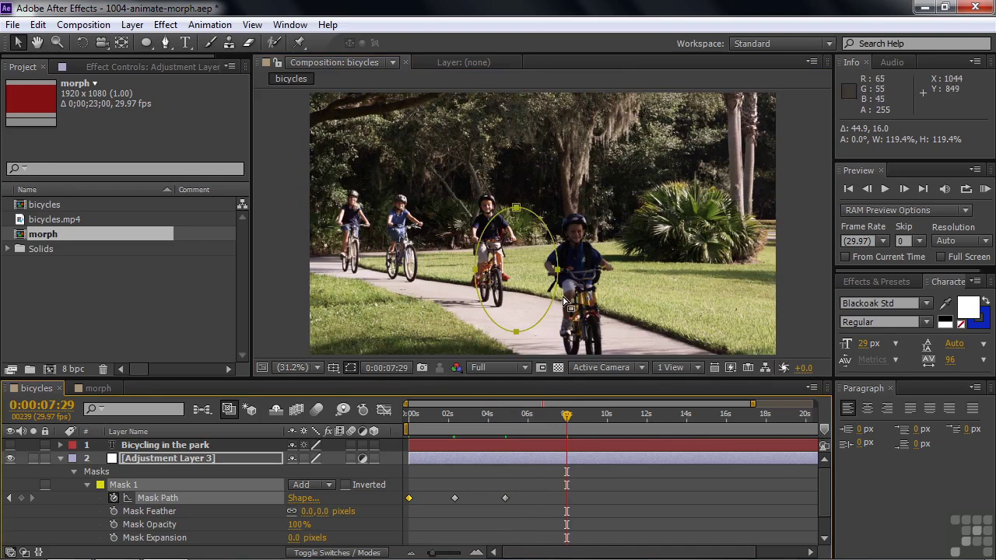
pyautogui.doubleClick(526, 277)
pyautogui.moveTo(533, 261); pyautogui.dragTo(591, 276)
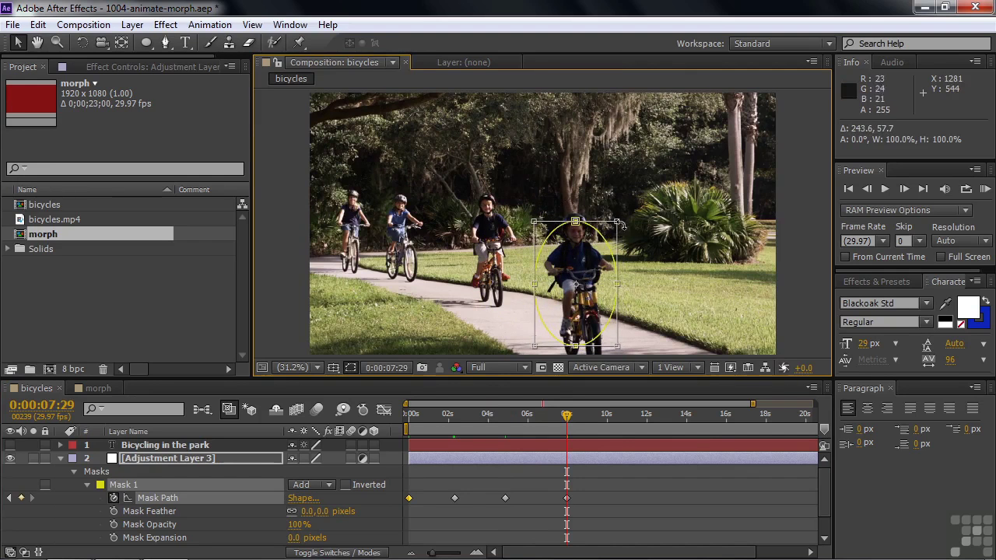
pyautogui.moveTo(618, 223); pyautogui.dragTo(641, 202)
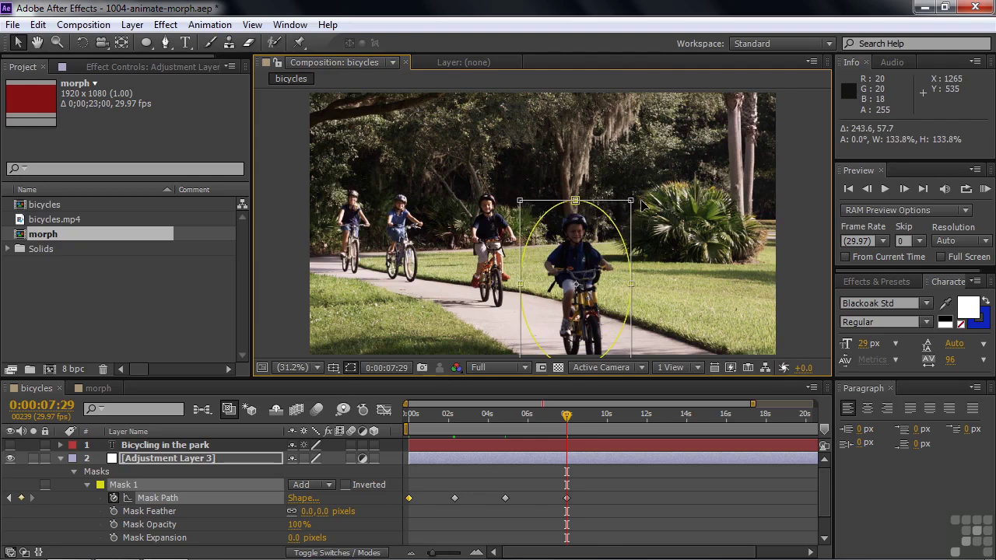
# At 0:00:11:16, move the mask to the cyclist leaving the frame's right edge, enlarge it to about 125%, and scrub back to 0:00:00:00.
pyautogui.moveTo(569, 416); pyautogui.dragTo(637, 415)
pyautogui.doubleClick(626, 288)
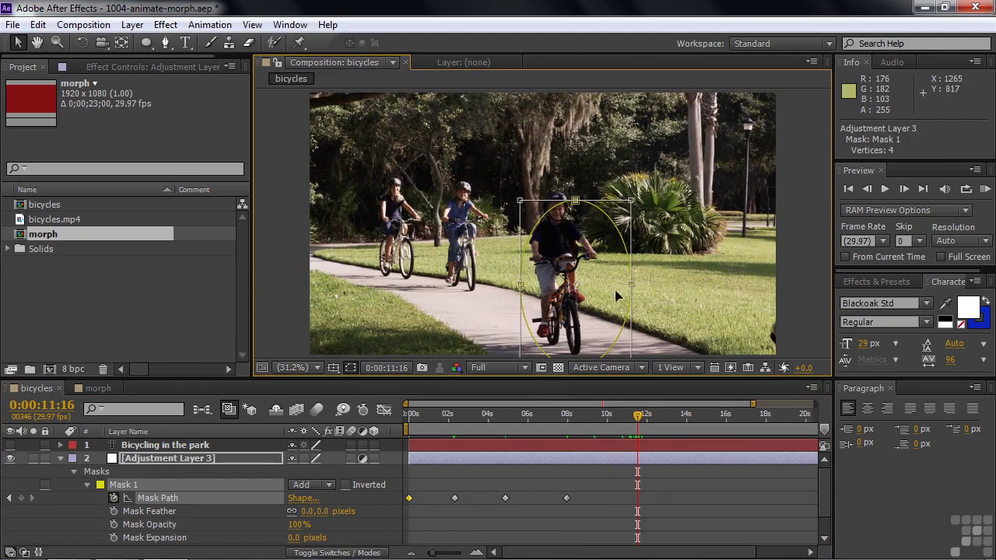
pyautogui.moveTo(614, 298); pyautogui.dragTo(823, 341)
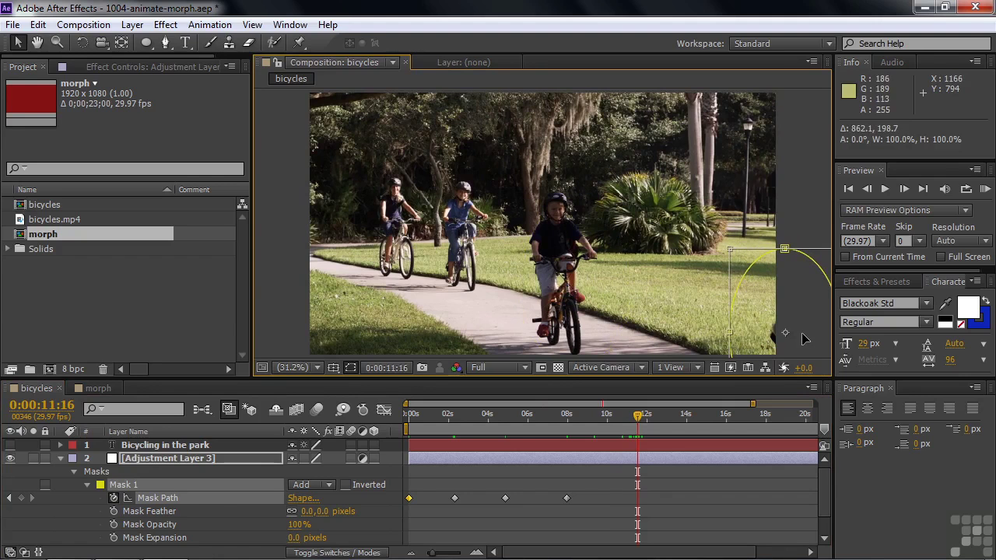
pyautogui.moveTo(729, 249); pyautogui.dragTo(710, 227)
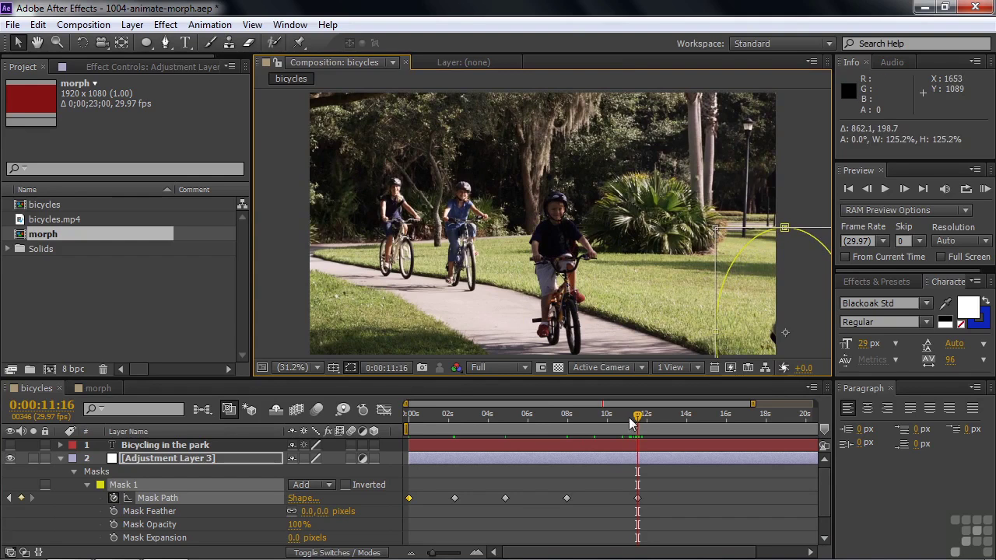
pyautogui.moveTo(631, 422); pyautogui.dragTo(402, 423)
pyautogui.click(408, 430)
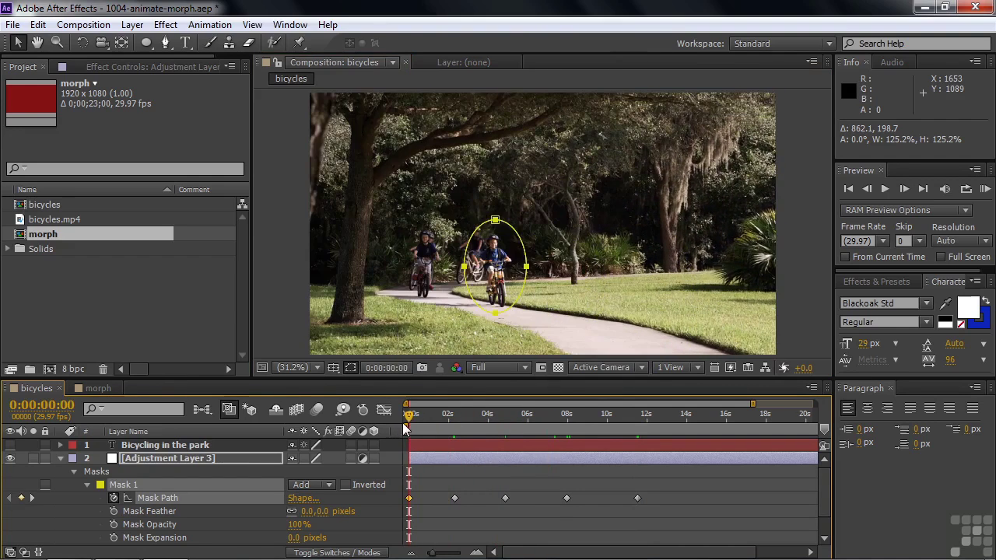
# Apply the Stylize Mosaic effect to the adjustment layer with 55 horizontal and 51 vertical blocks, and preview it along the timeline.
pyautogui.click(859, 282)
pyautogui.click(872, 298)
pyautogui.write('mos')
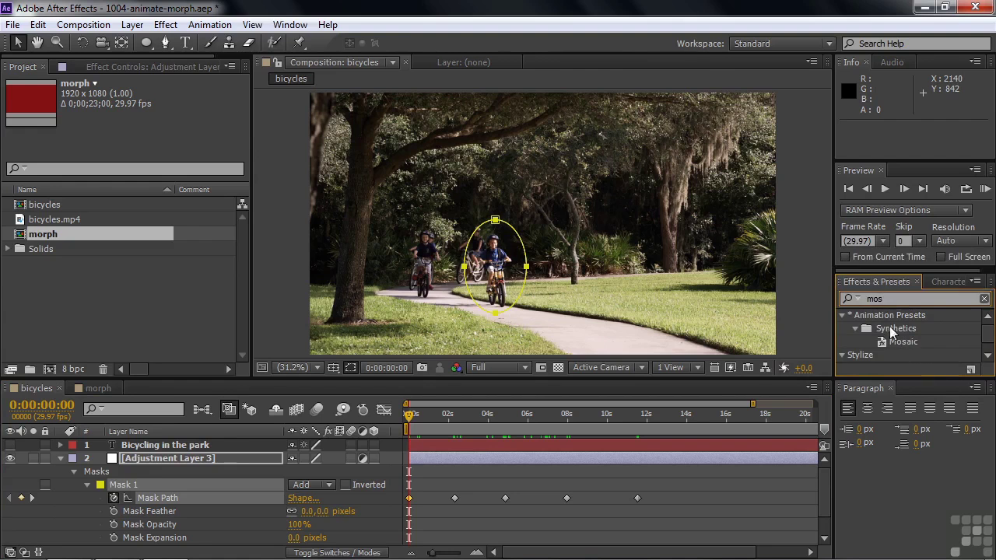
pyautogui.moveTo(985, 334); pyautogui.dragTo(986, 355)
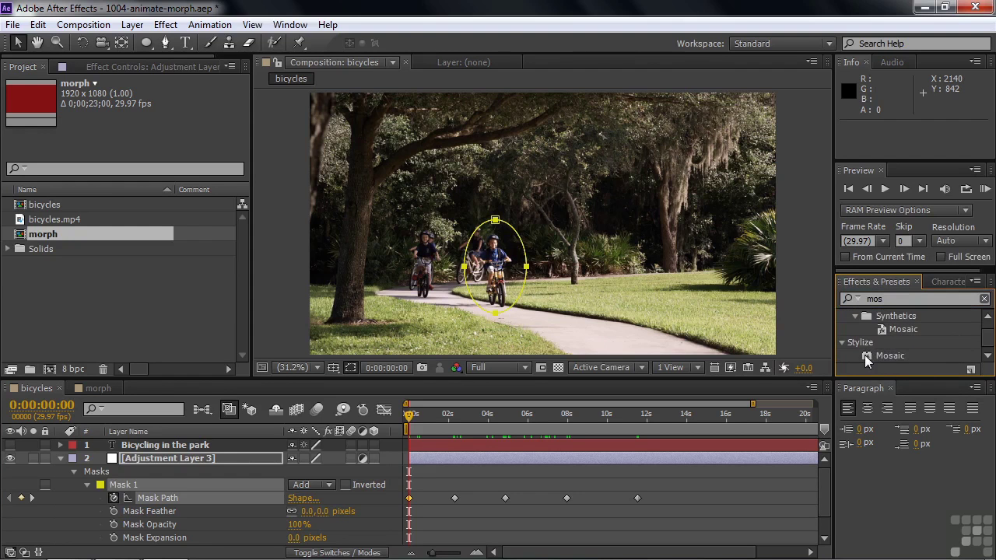
pyautogui.moveTo(865, 355); pyautogui.dragTo(523, 459)
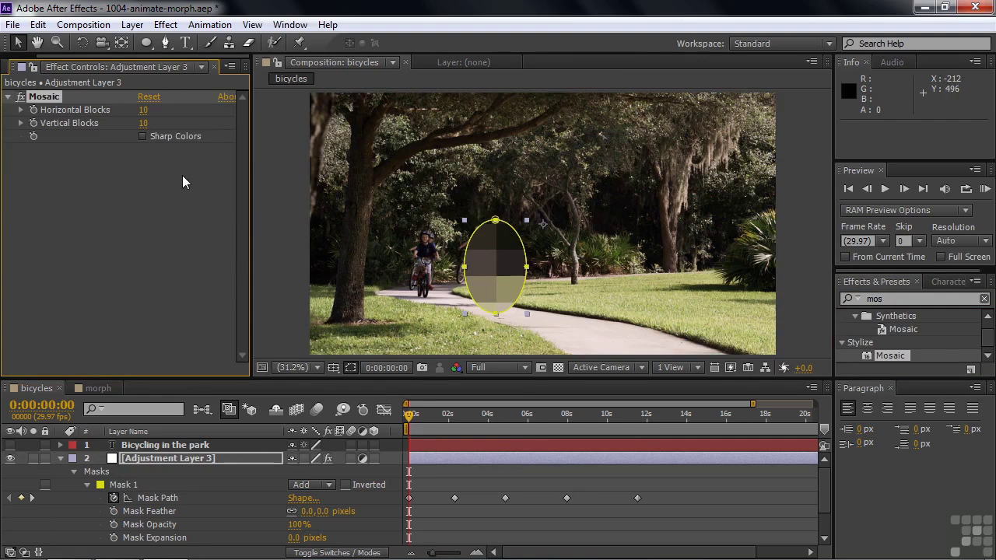
pyautogui.moveTo(143, 115); pyautogui.dragTo(179, 127)
pyautogui.moveTo(418, 420)
pyautogui.mouseDown()
pyautogui.moveTo(613, 425)
pyautogui.moveTo(405, 429)
pyautogui.mouseUp()
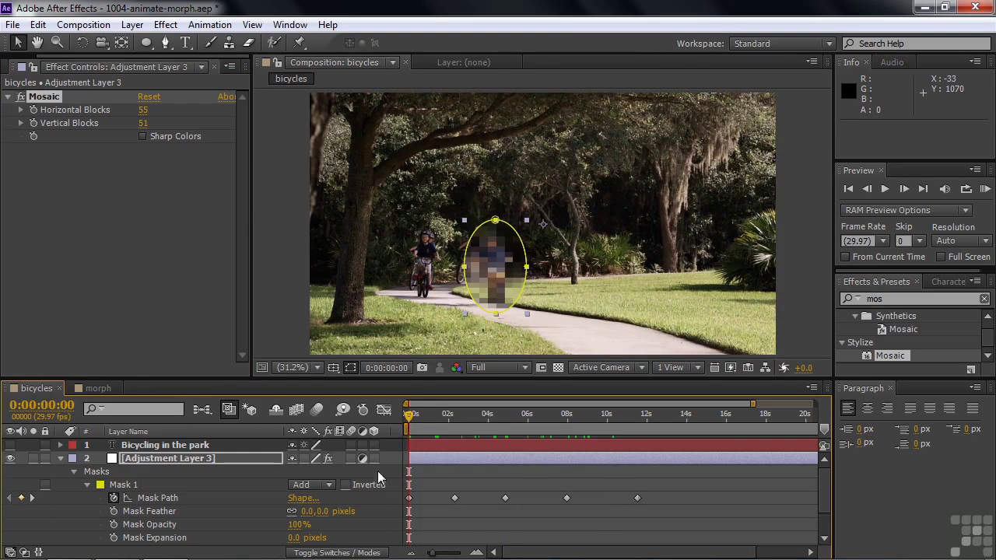
# Invert the adjustment layer's mask and add a Fast Blur effect with Blurriness 32.
pyautogui.click(346, 484)
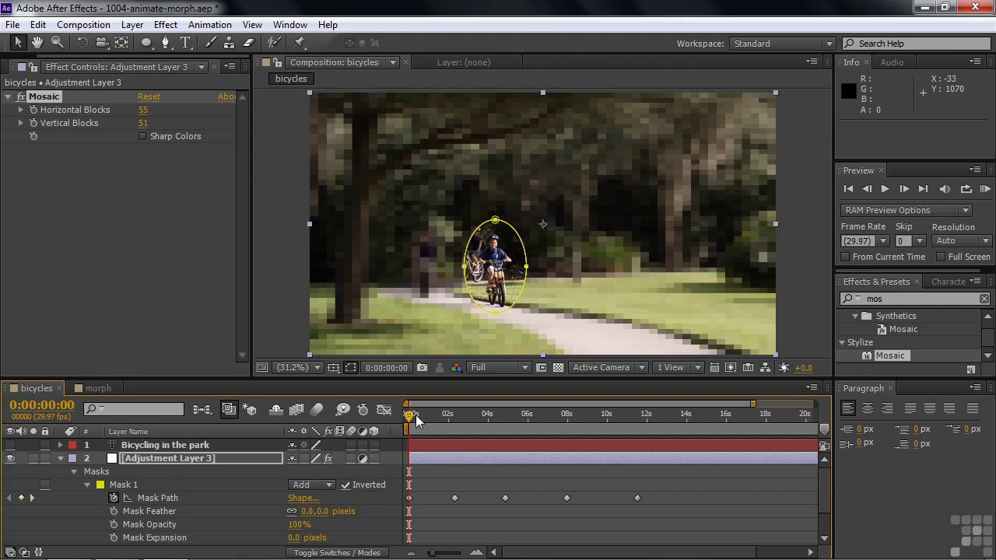
pyautogui.click(897, 301)
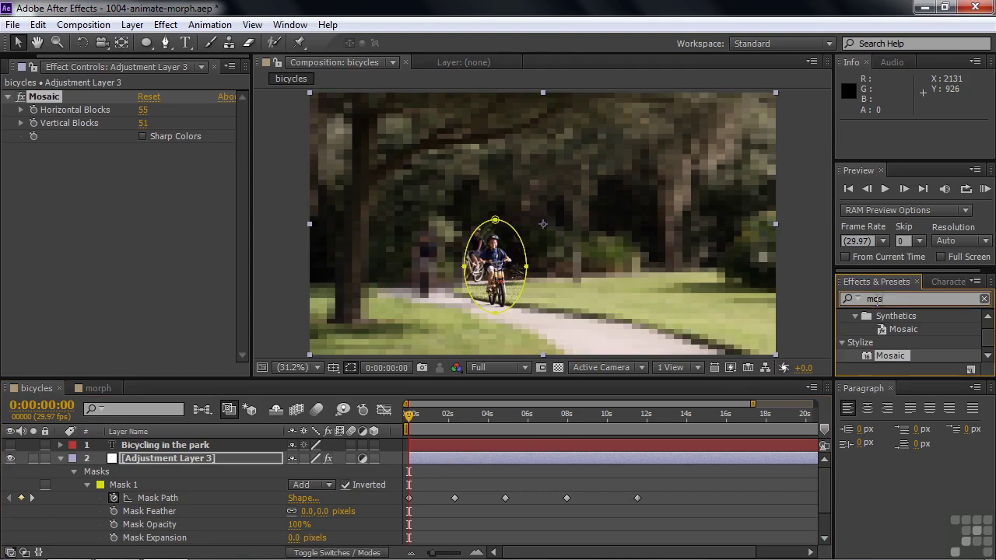
pyautogui.write('fast')
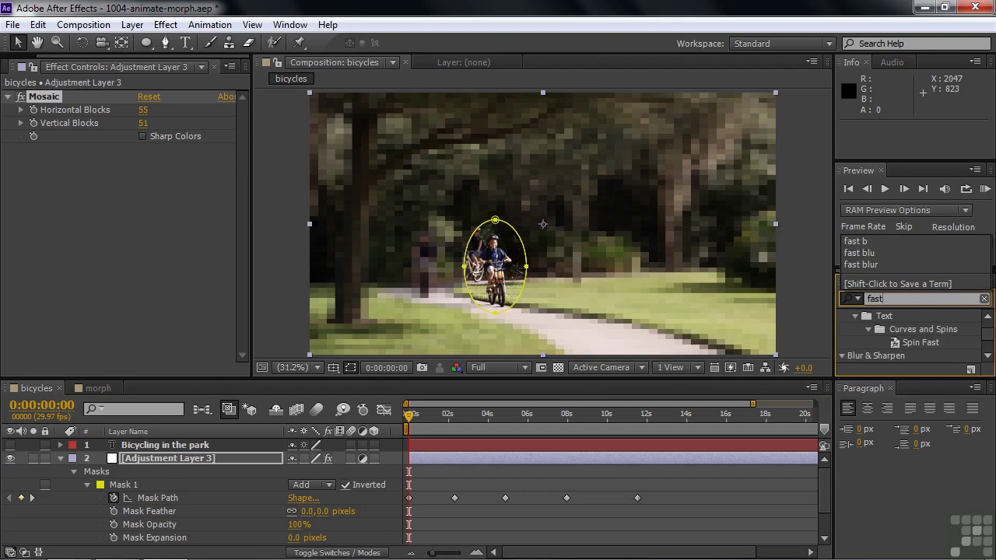
pyautogui.write(' blu')
pyautogui.moveTo(866, 339); pyautogui.dragTo(476, 458)
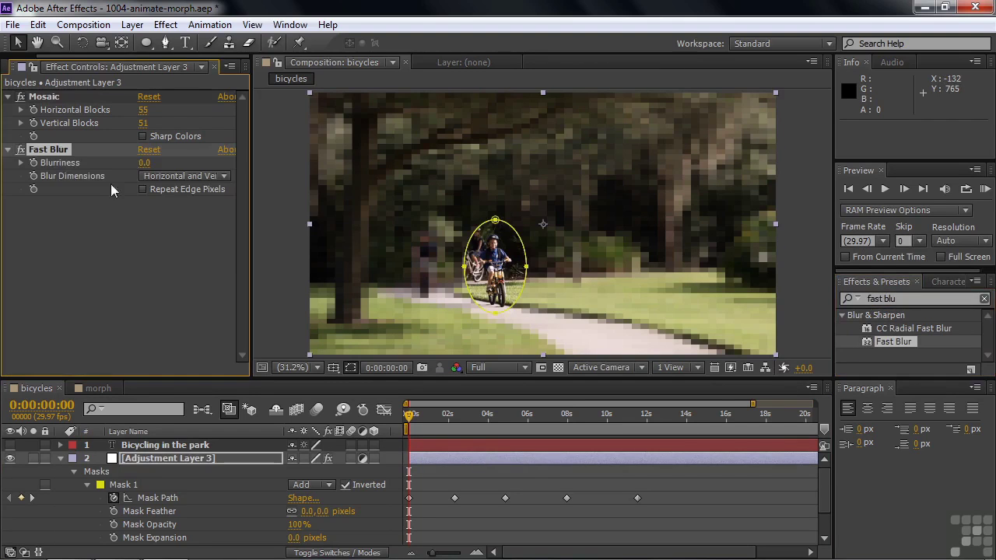
pyautogui.moveTo(144, 163); pyautogui.dragTo(167, 163)
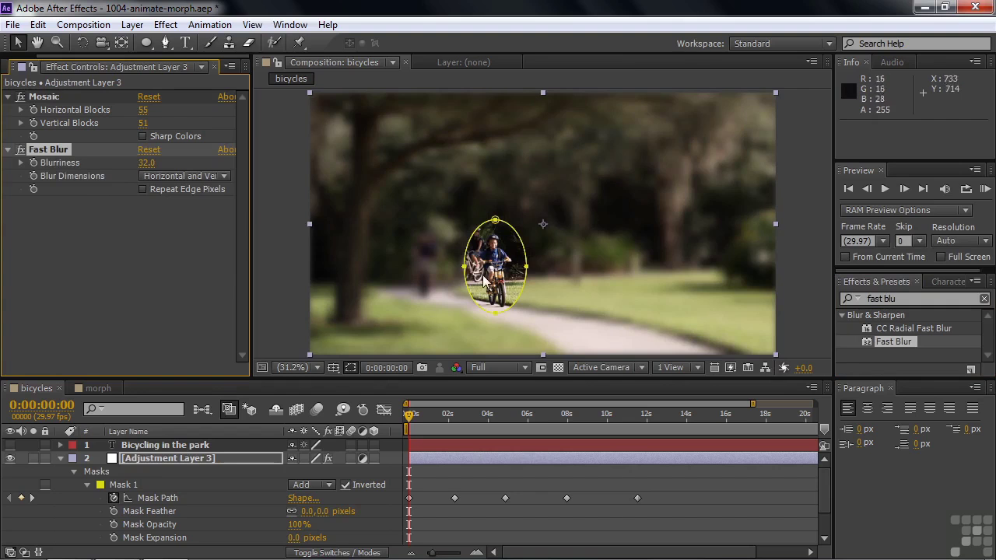
# Set the inverted mask's feather to 84 pixels and its opacity to 80%, with the mask outline hidden.
pyautogui.moveTo(306, 511); pyautogui.dragTo(369, 511)
pyautogui.click(350, 367)
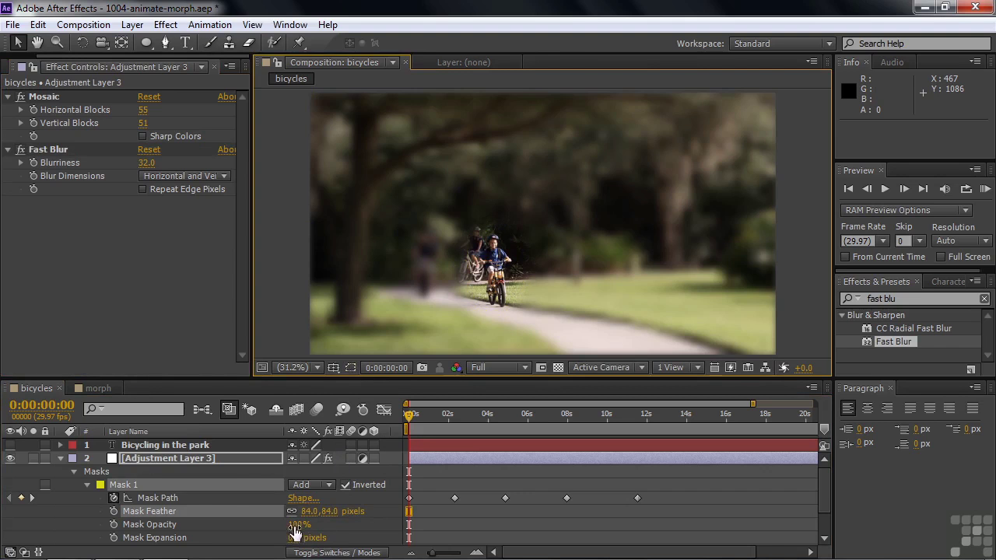
pyautogui.moveTo(296, 526); pyautogui.dragTo(276, 524)
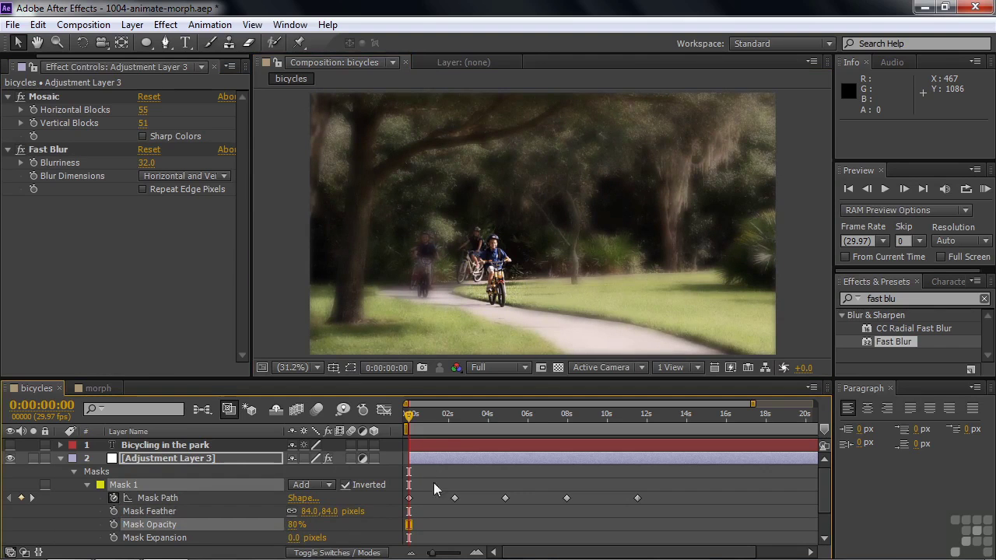
# Switch to the morph composition, return to 0;00;00;00 and paste the copied fish path as a mask on Deep Red Solid 1.
pyautogui.moveTo(408, 416); pyautogui.dragTo(404, 435)
pyautogui.click(95, 389)
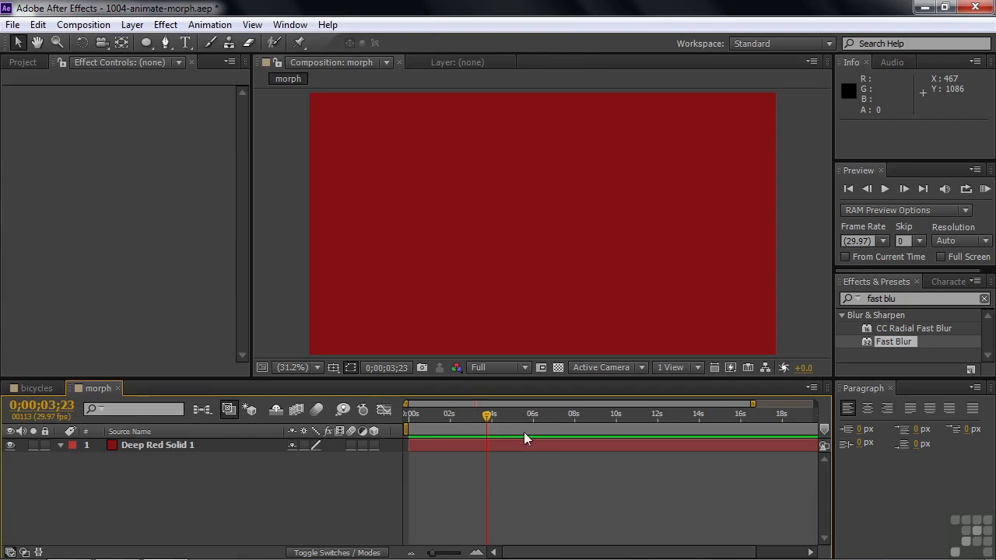
pyautogui.moveTo(488, 417); pyautogui.dragTo(377, 420)
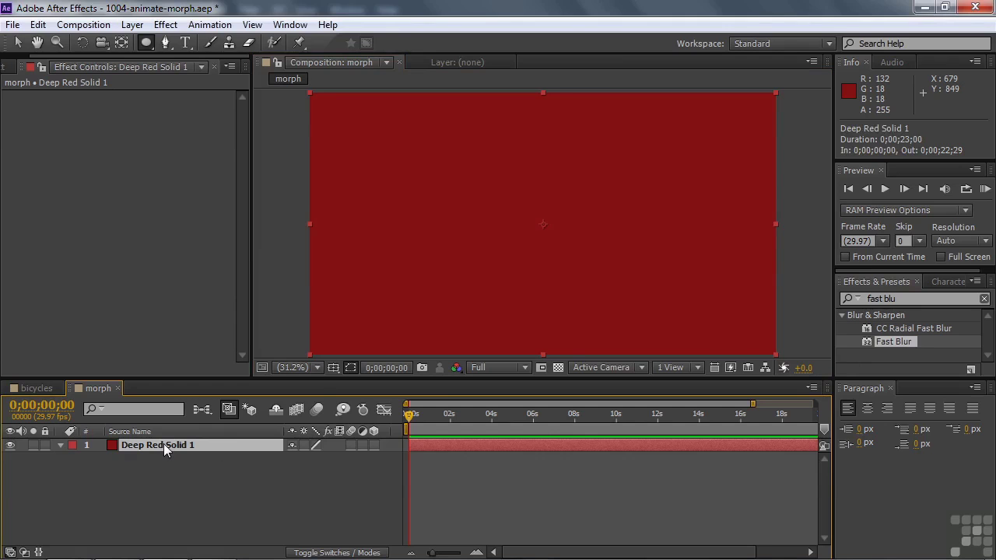
pyautogui.hotkey('ctrl', 'v')
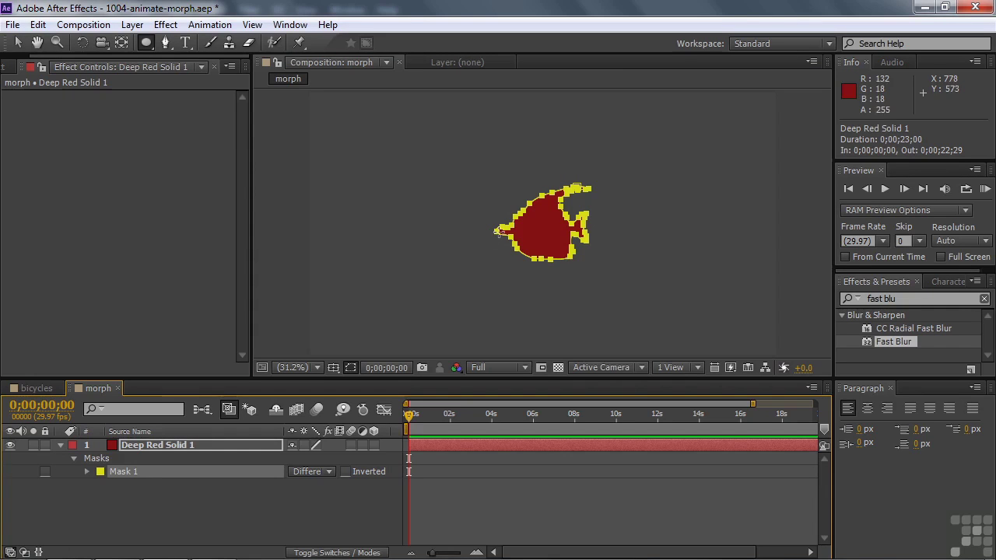
# Enlarge the fish mask proportionally about its centre until it fills the frame's height.
pyautogui.press('v')
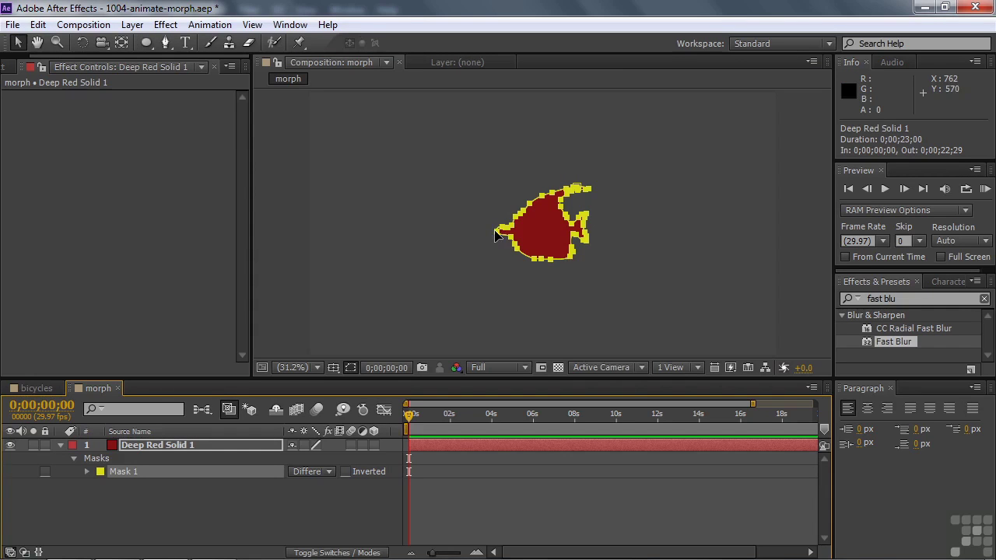
pyautogui.doubleClick(496, 231)
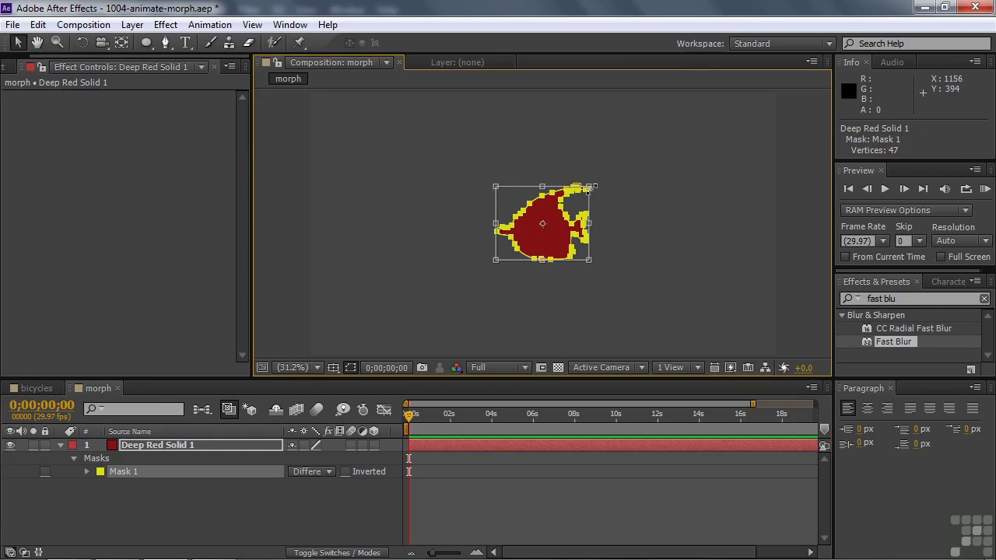
pyautogui.moveTo(591, 187); pyautogui.dragTo(753, 94)
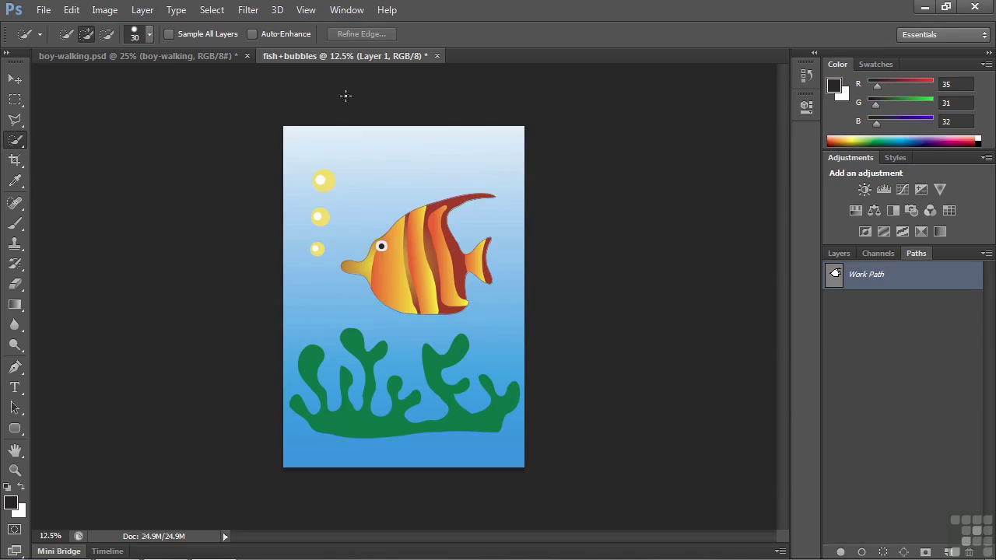
# Copy the boy's path from Photoshop's boy-walking.psd, and keyframe the fish's Mask Path in After Effects, placing the keyframe at 0;00;02;04.
pyautogui.click(167, 56)
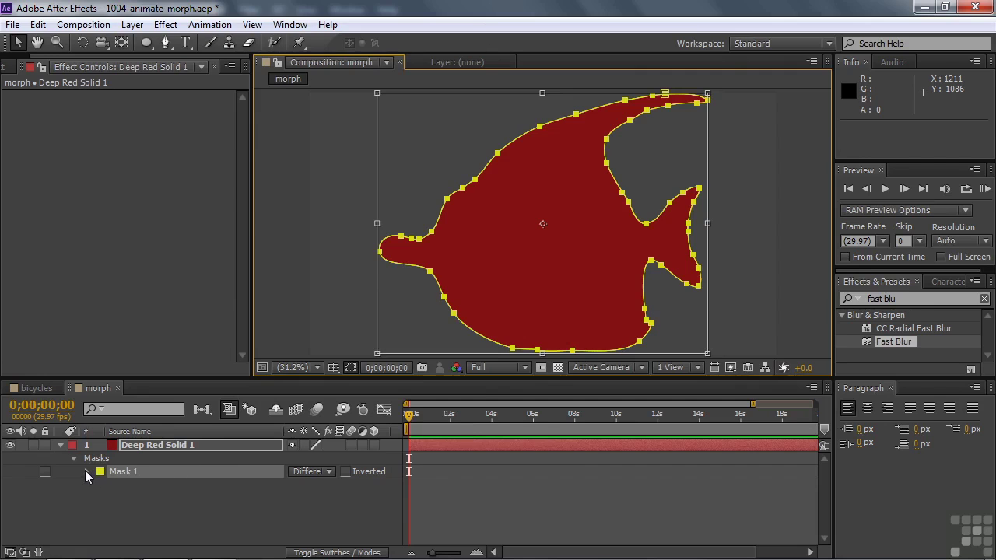
pyautogui.click(86, 471)
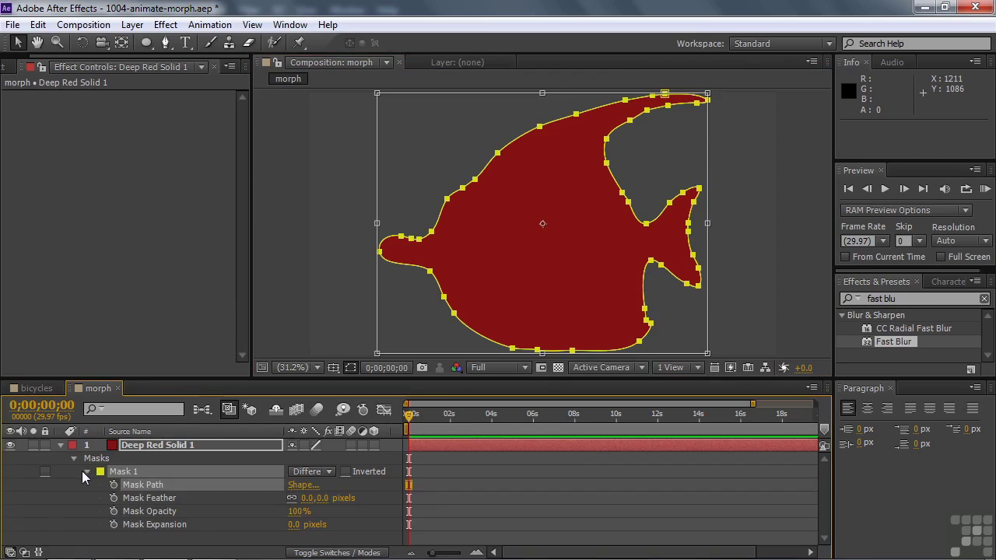
pyautogui.click(113, 485)
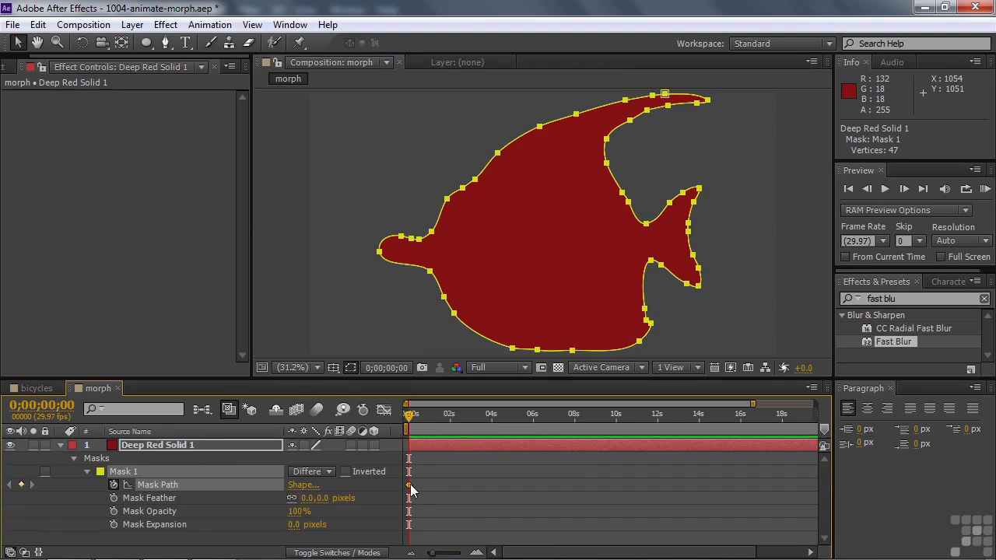
pyautogui.moveTo(410, 484); pyautogui.dragTo(448, 485)
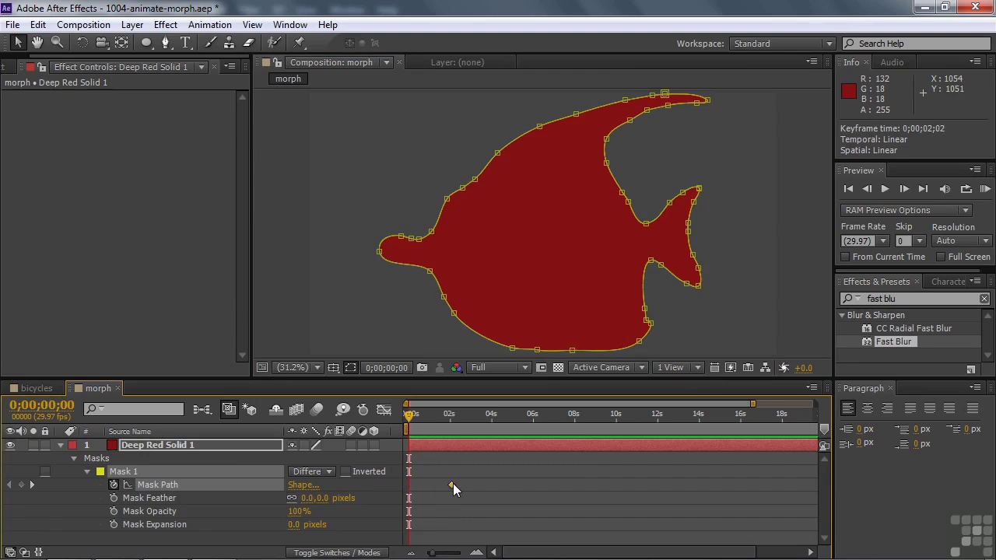
# At 0;00;07;17, paste the boy's path into Mask 1's Mask Path as a second keyframe.
pyautogui.moveTo(407, 416); pyautogui.dragTo(566, 424)
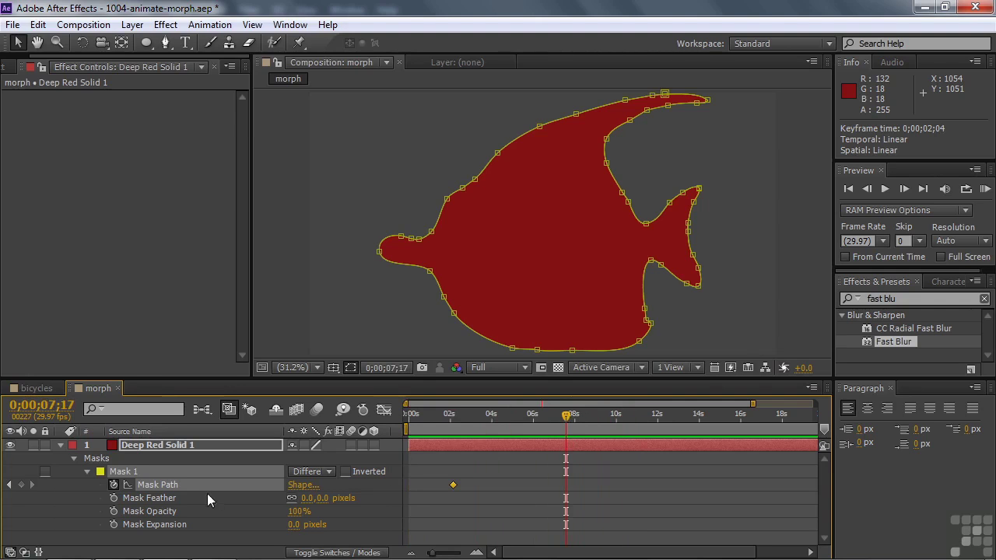
pyautogui.click(177, 484)
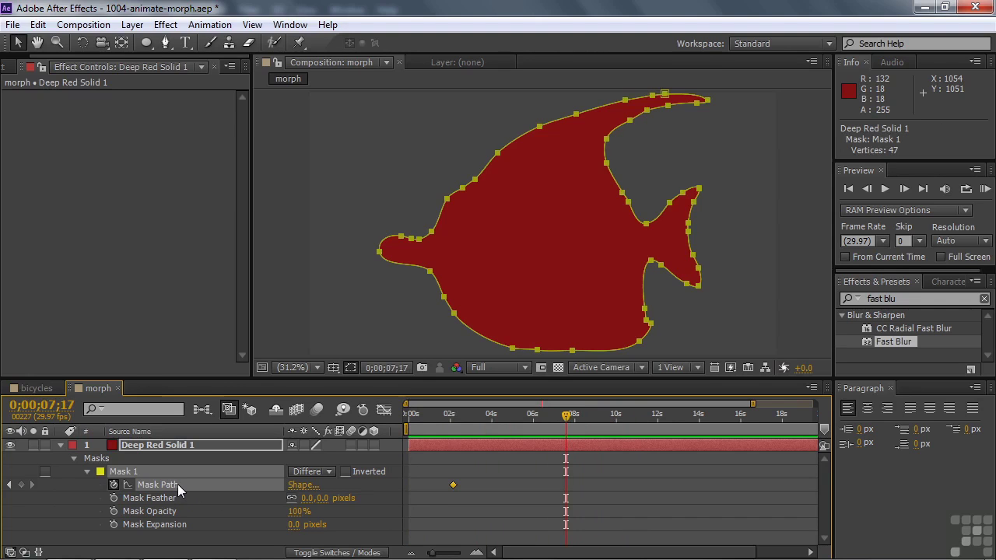
pyautogui.hotkey('ctrl', 'v')
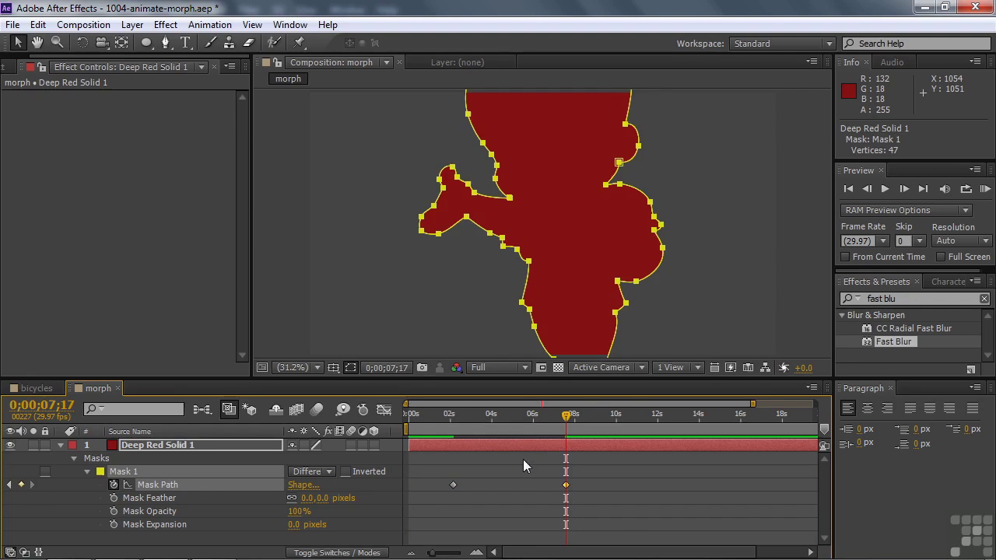
# Scale the boy-shaped mask proportionally about its centre to 54.6% so it fits the frame, and scrub back through the morph.
pyautogui.doubleClick(524, 308)
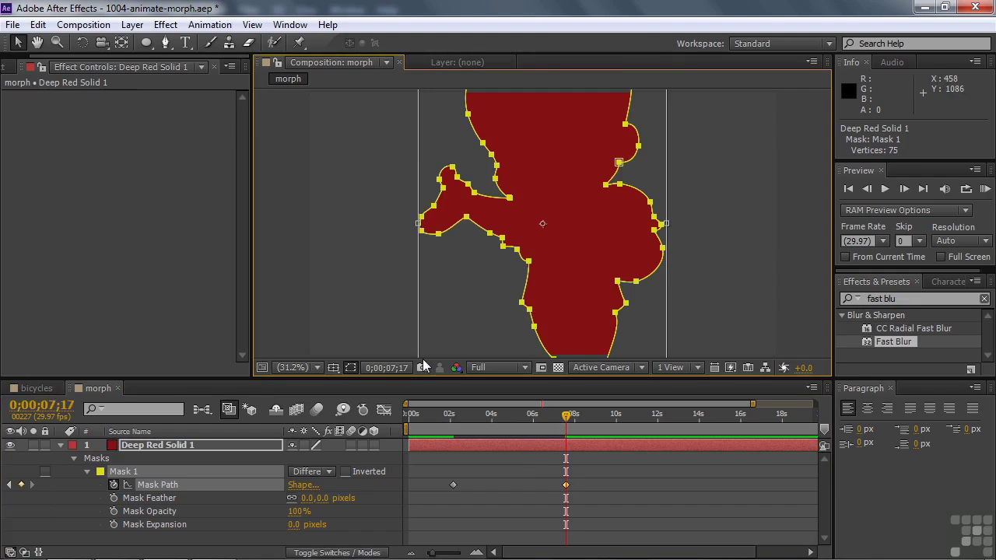
pyautogui.press(',')
pyautogui.press(',')
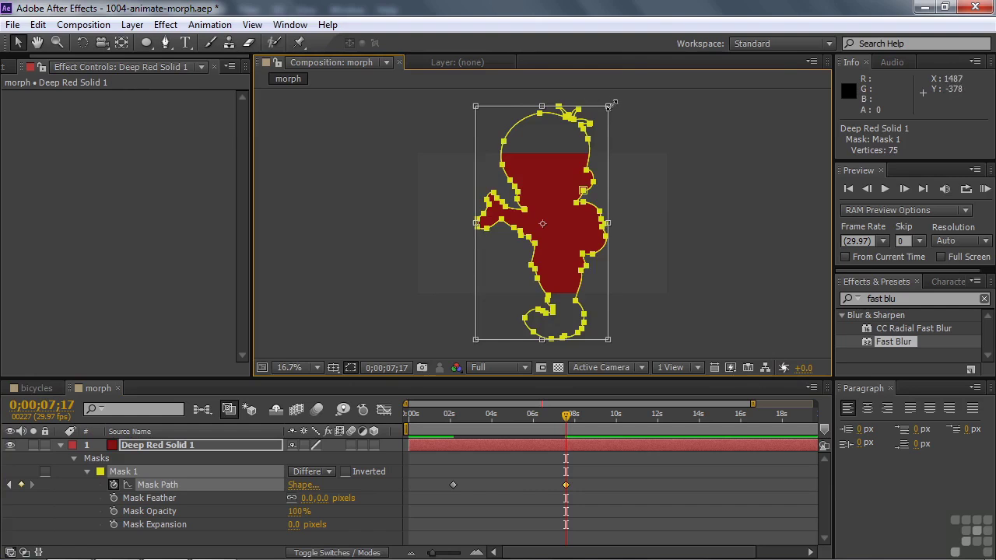
pyautogui.moveTo(609, 105); pyautogui.dragTo(578, 160)
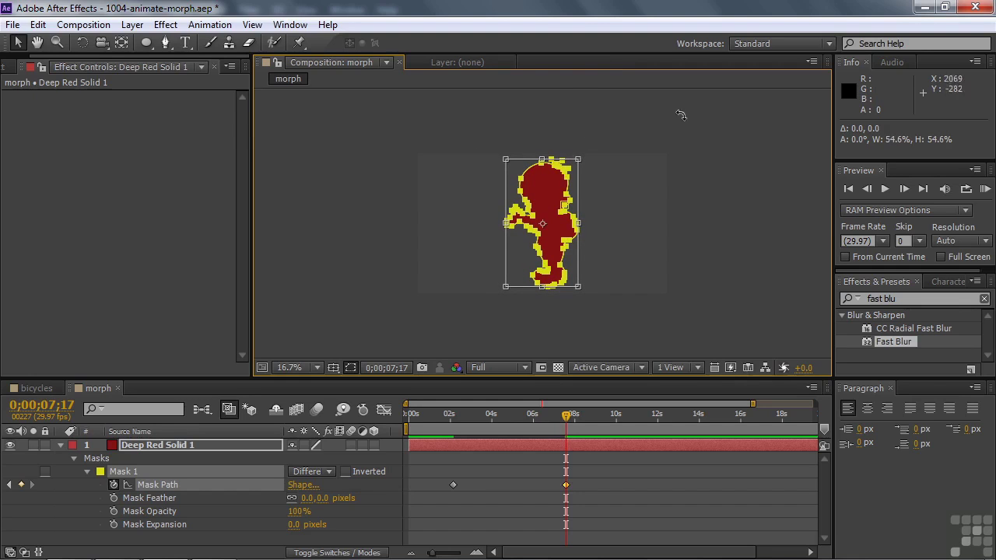
pyautogui.hotkey('shift', '/')
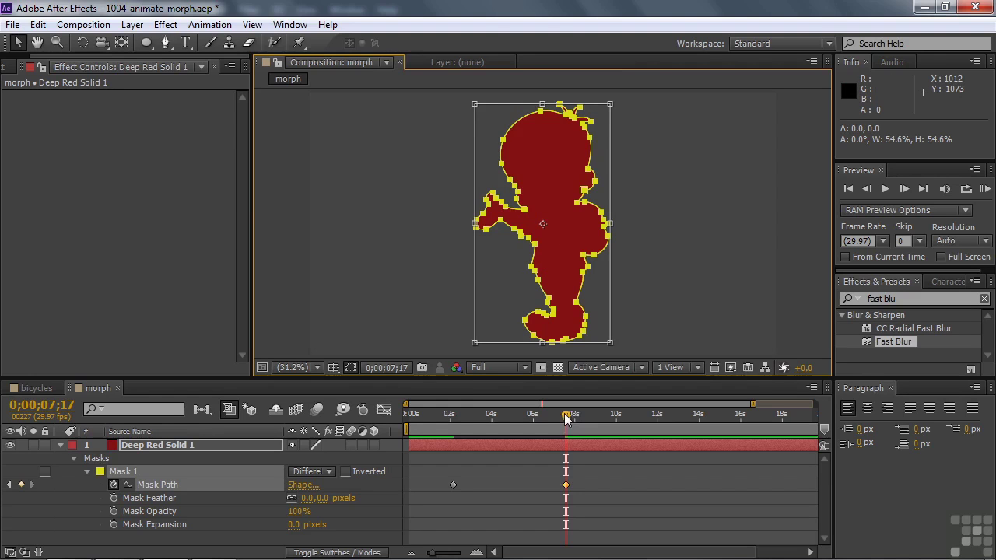
pyautogui.moveTo(566, 415); pyautogui.dragTo(466, 418)
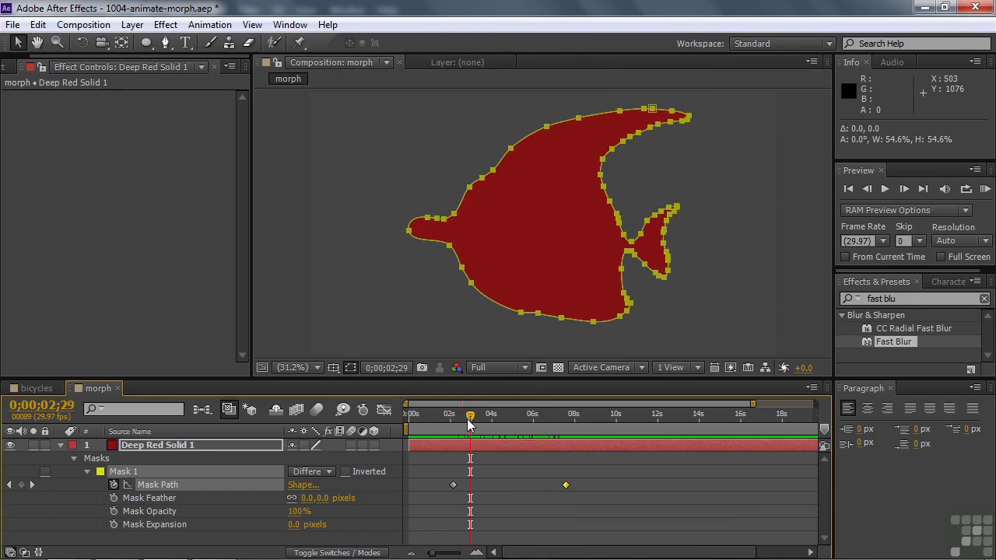
# At the 0;00;02;04 Mask Path keyframe, set the vertex at the tip of the fish's mouth as the first vertex.
pyautogui.click(8, 484)
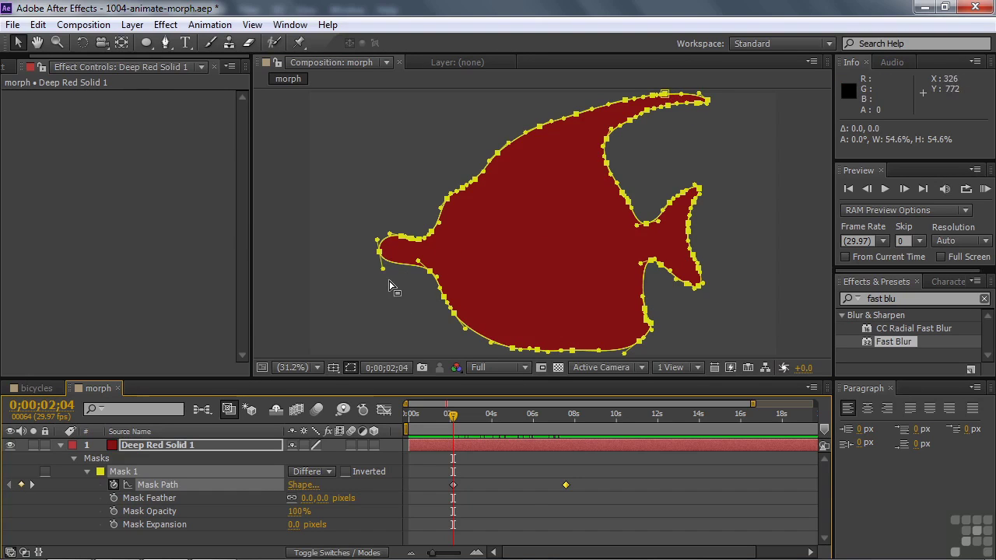
pyautogui.moveTo(367, 243); pyautogui.dragTo(385, 265)
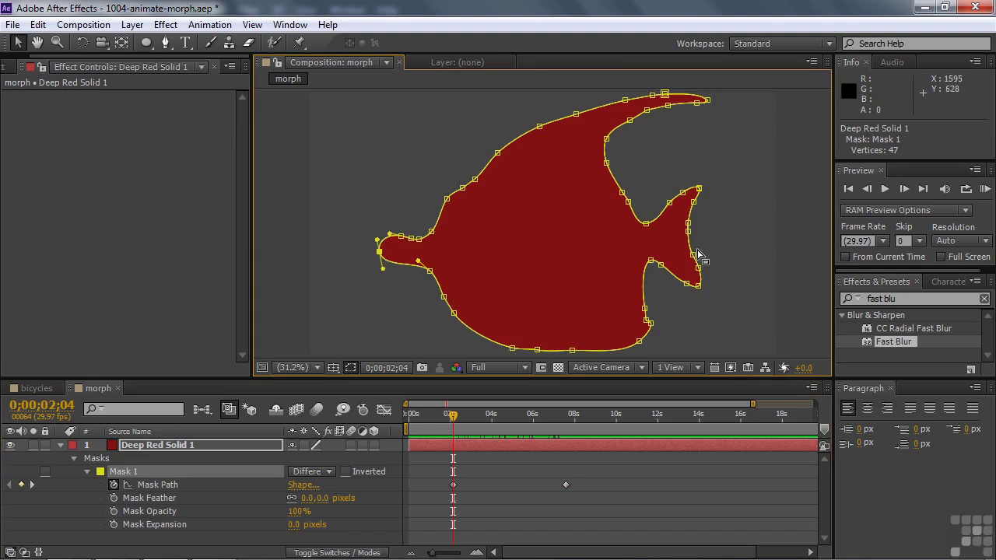
pyautogui.rightClick(379, 252)
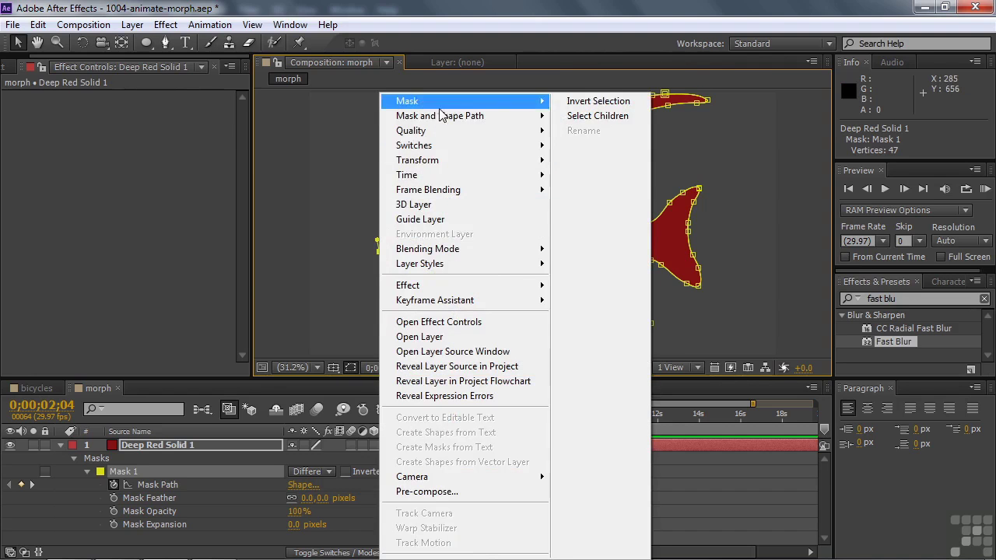
pyautogui.moveTo(440, 124)
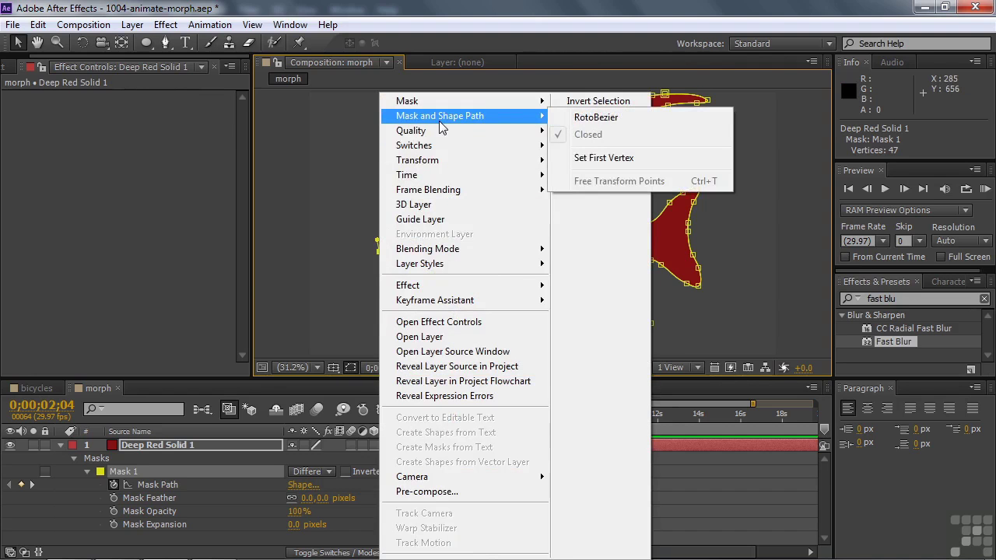
pyautogui.click(591, 158)
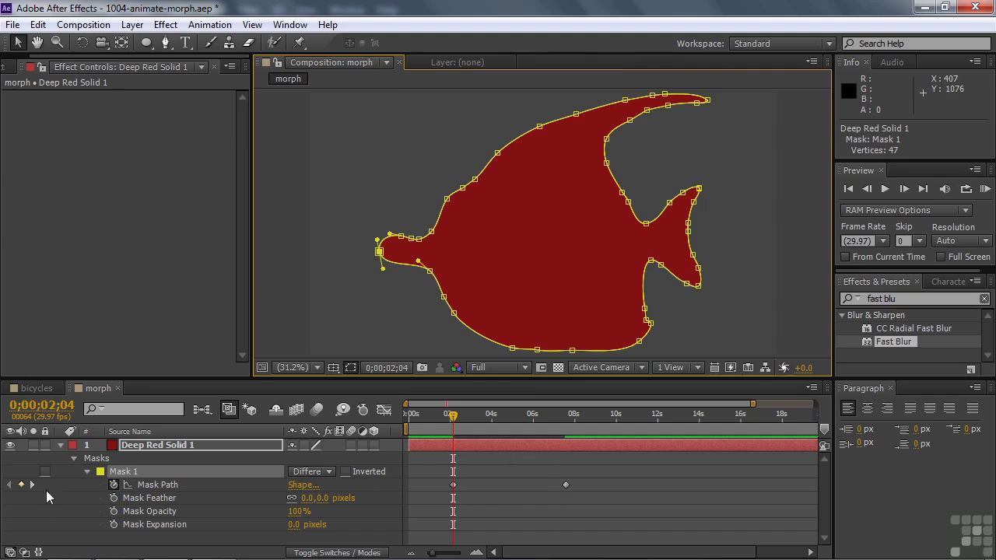
# At the 0;00;07;17 keyframe, set the vertex at the boy's outstretched hand as the first vertex, and preview the morph along the timeline.
pyautogui.click(32, 485)
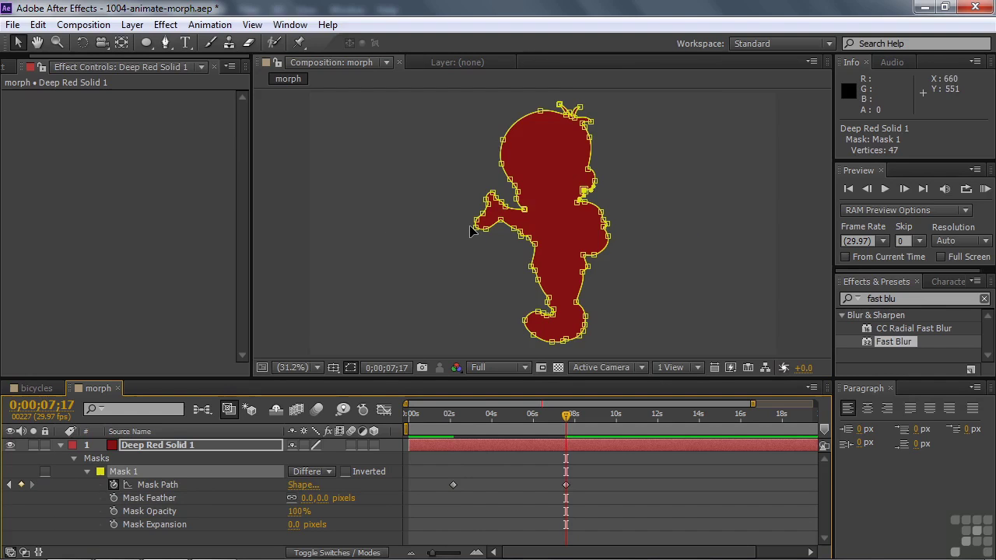
pyautogui.moveTo(566, 416); pyautogui.dragTo(454, 430)
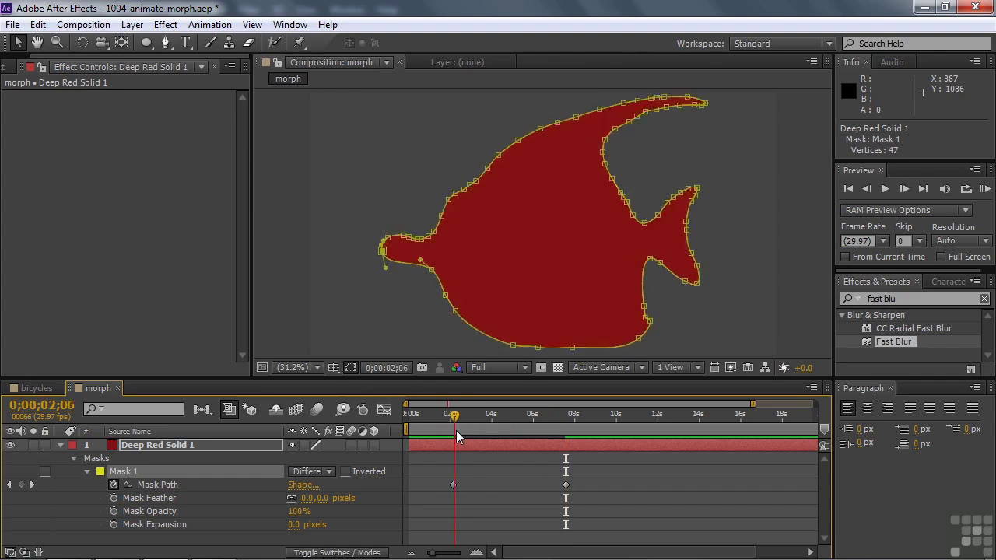
pyautogui.click(32, 485)
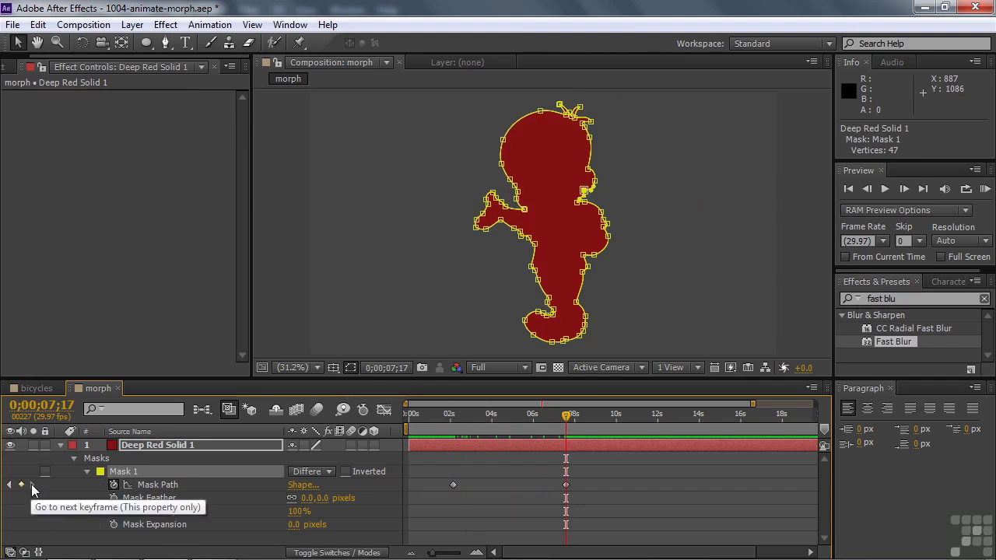
pyautogui.click(472, 235)
pyautogui.hotkey('ctrl', 'z')
pyautogui.moveTo(467, 221); pyautogui.dragTo(479, 237)
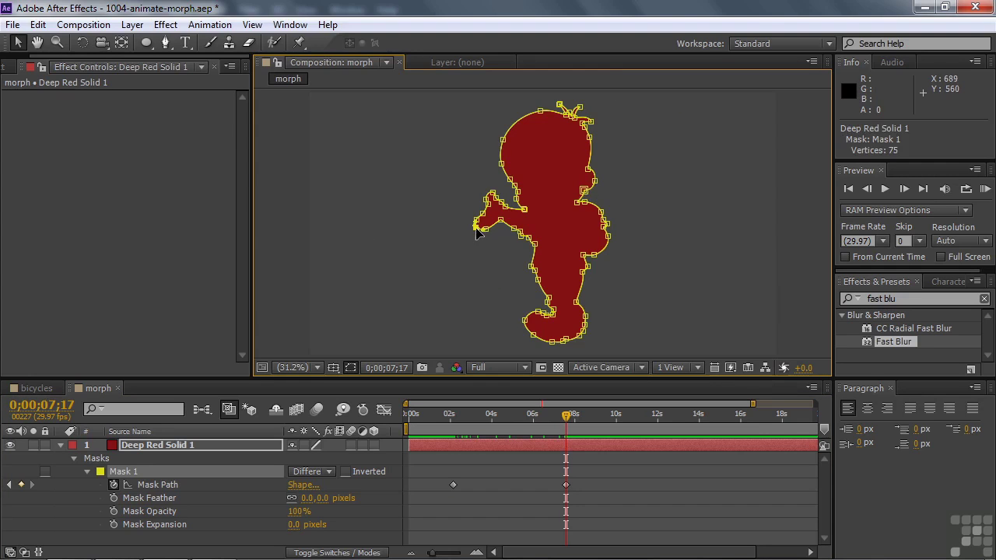
pyautogui.rightClick(478, 232)
pyautogui.moveTo(531, 115)
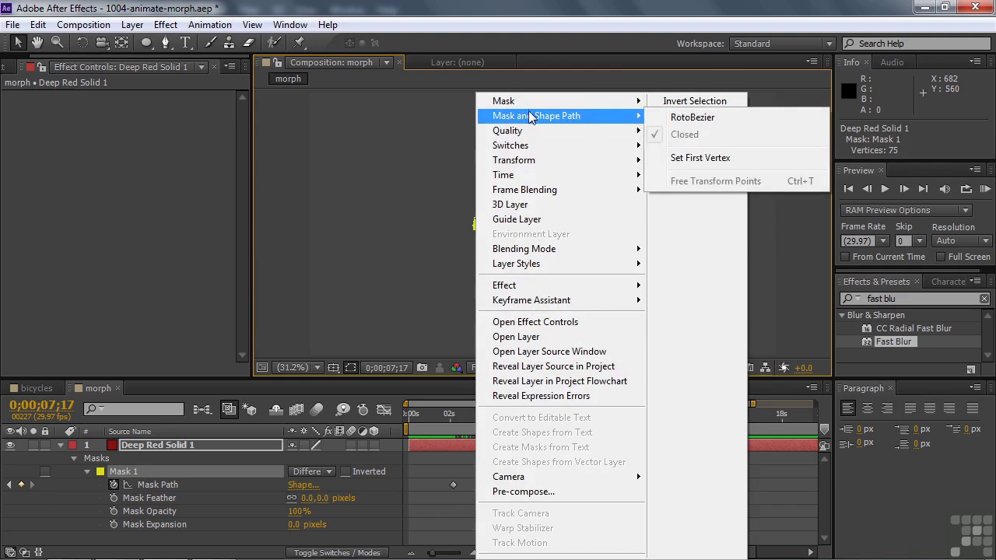
pyautogui.click(683, 160)
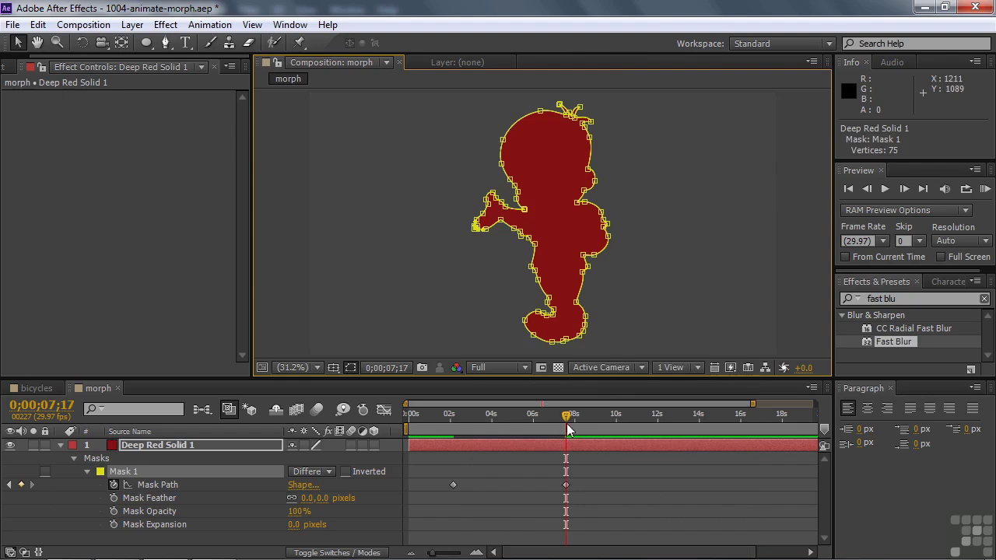
pyautogui.moveTo(566, 415); pyautogui.dragTo(438, 423)
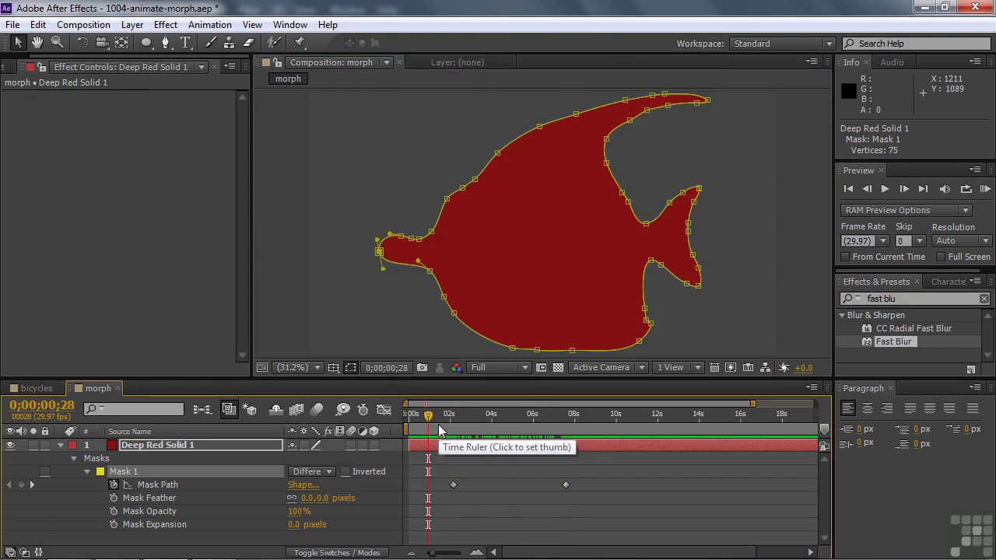